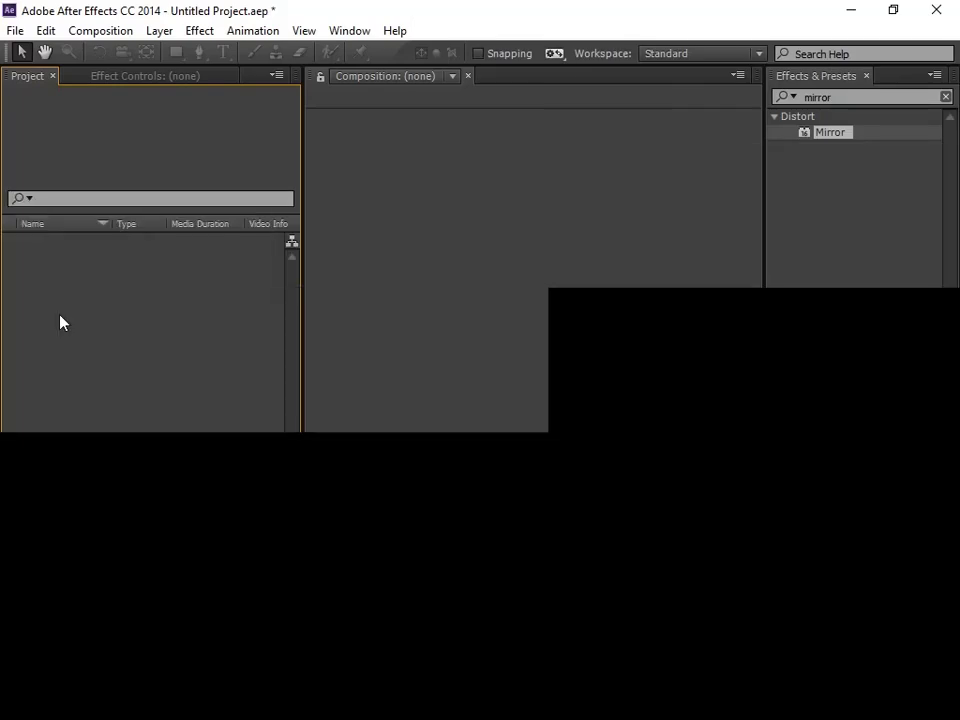
- Import the music MP3, the Assassin's Creed JPG and the logo PNG from the data folder
right_click(80, 308)
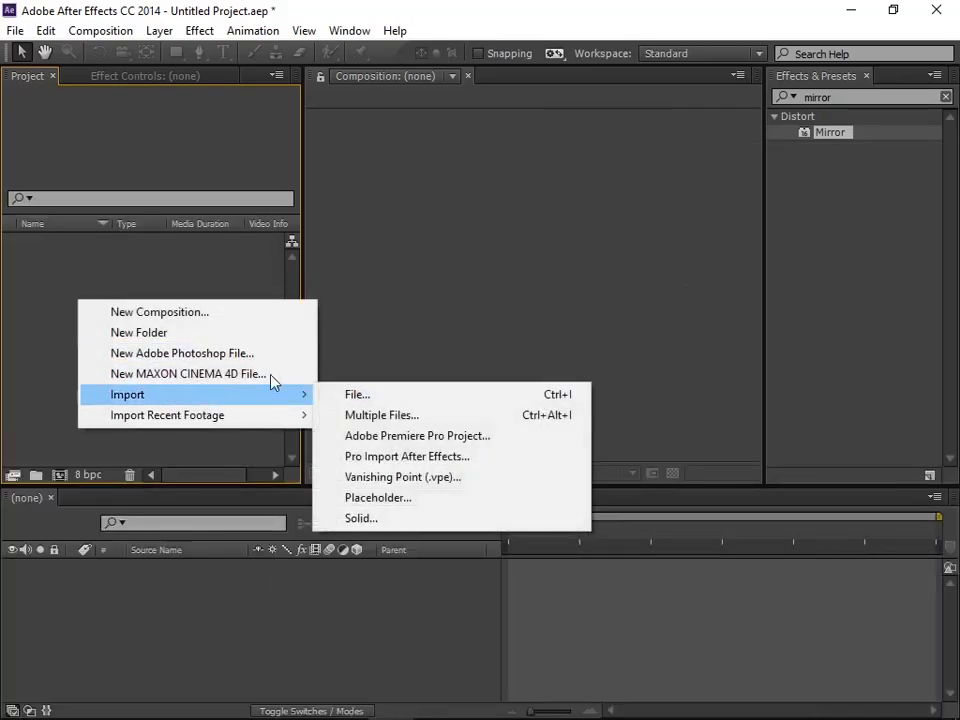
mouse_move(290, 394)
click(333, 396)
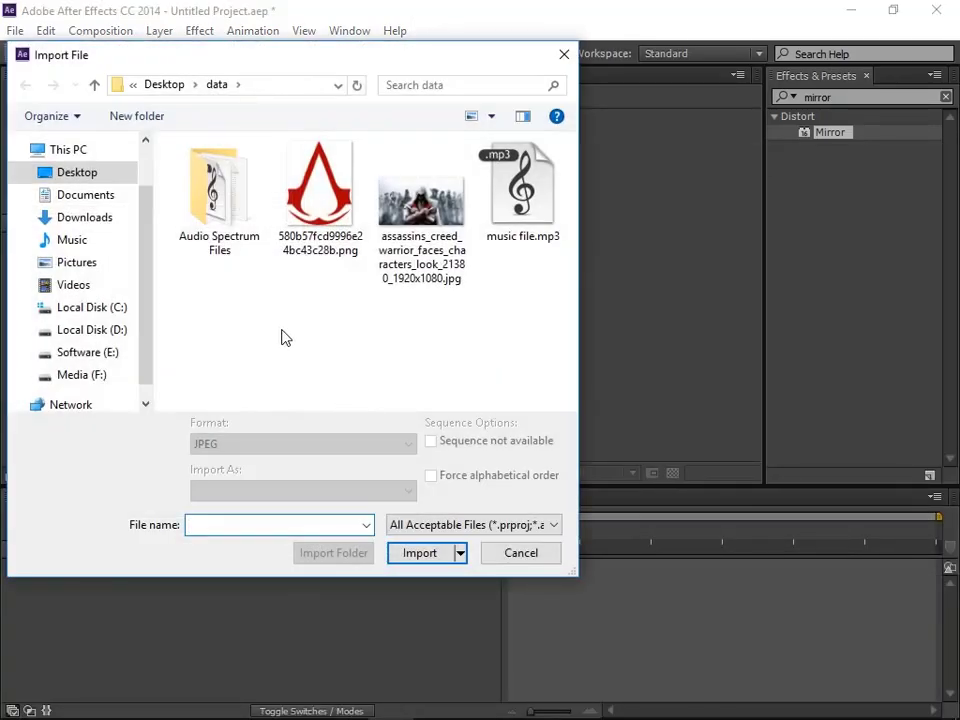
drag(283, 336, 525, 220)
click(418, 553)
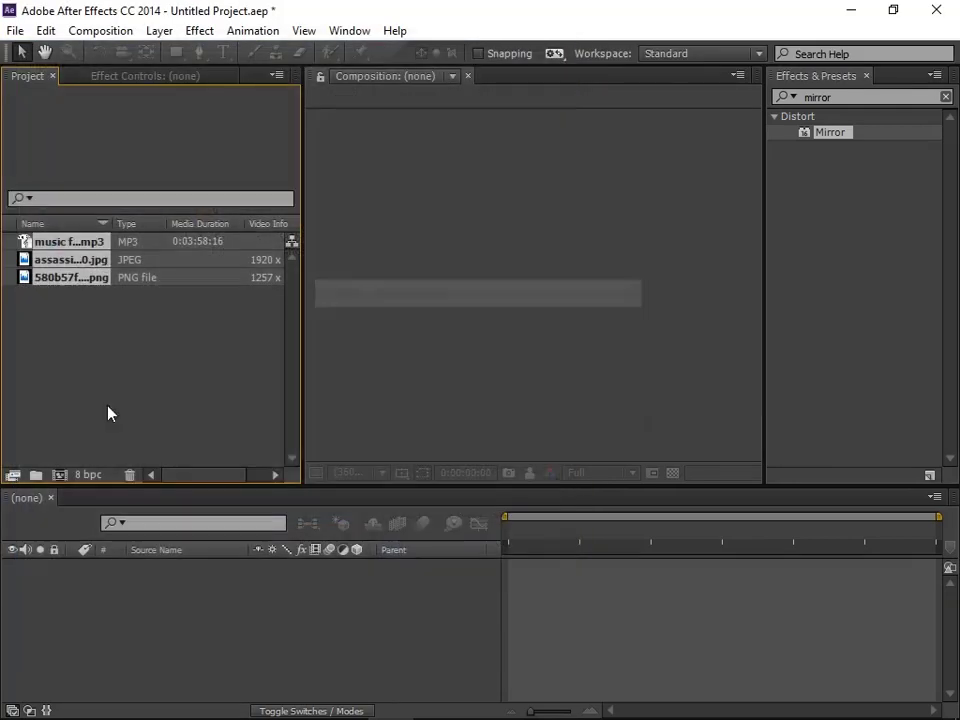
click(49, 370)
- Create Comp 1 as an HDTV 1080, 29.97 fps composition with a 30-second duration
click(100, 30)
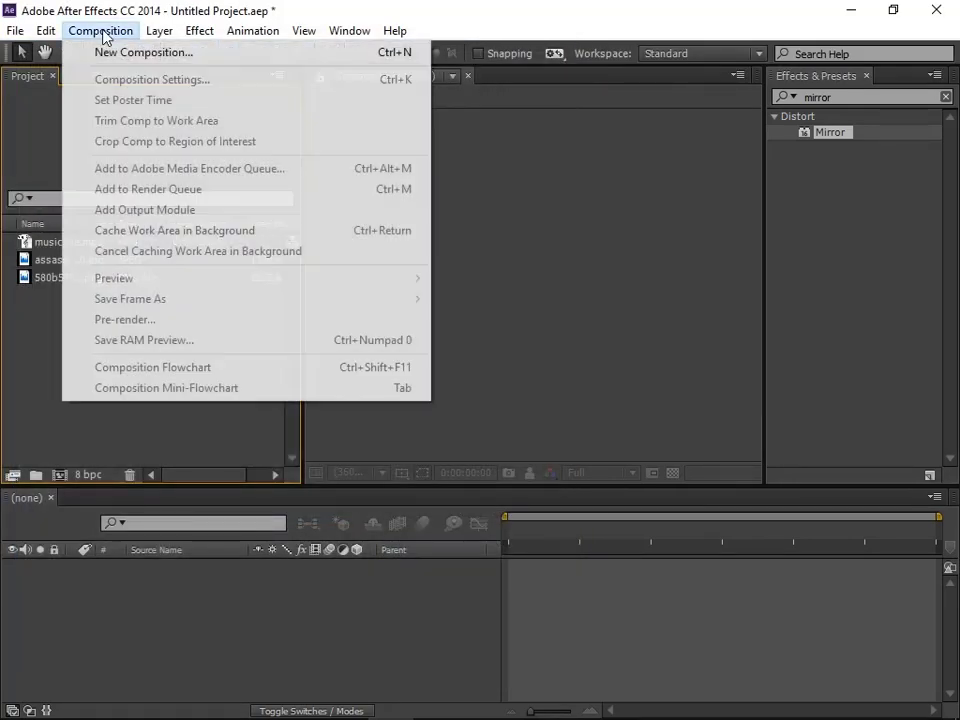
click(157, 56)
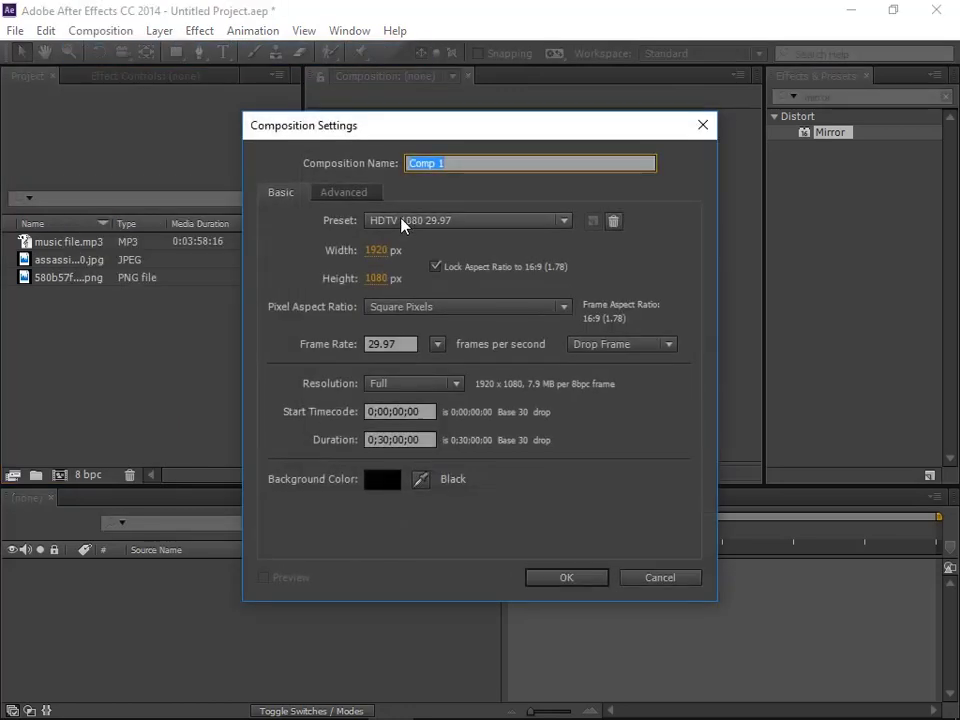
click(400, 440)
text(00)
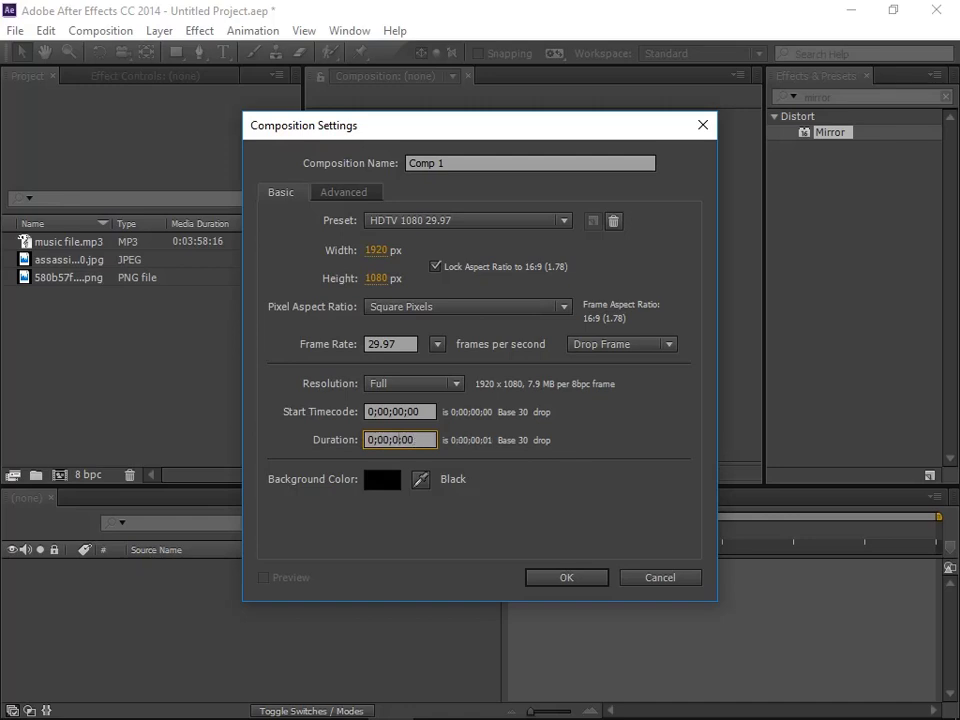
key(BackSpace)
text(30)
key(Return)
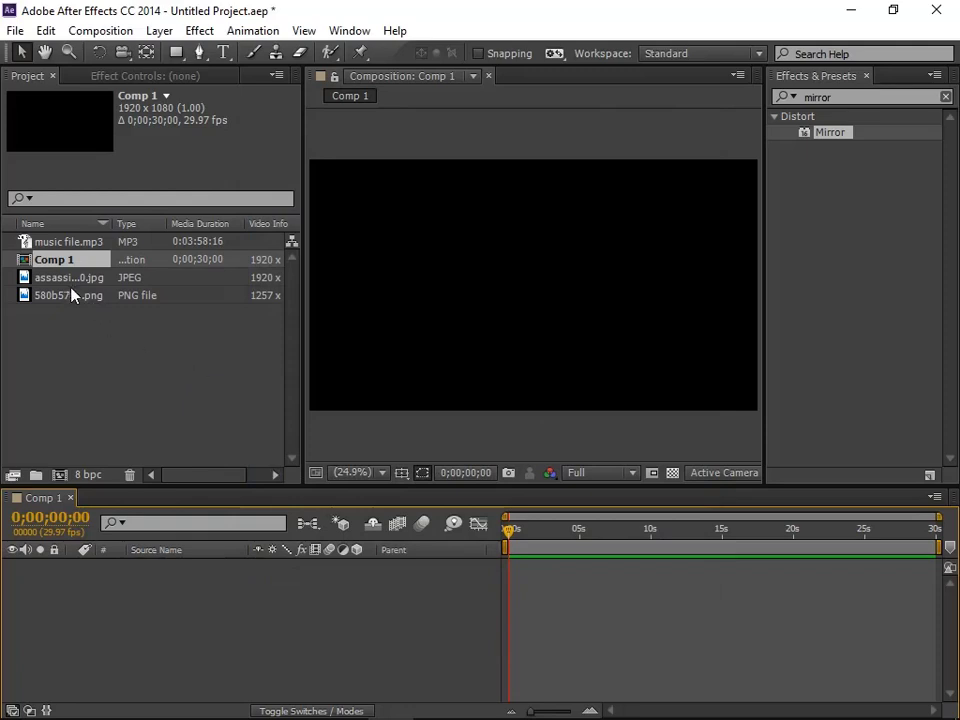
- Add the game image to Comp 1 as a layer and reveal its Transform properties
mouse_move(62, 279)
mouse_down()
mouse_move(181, 418)
mouse_move(221, 600)
mouse_up()
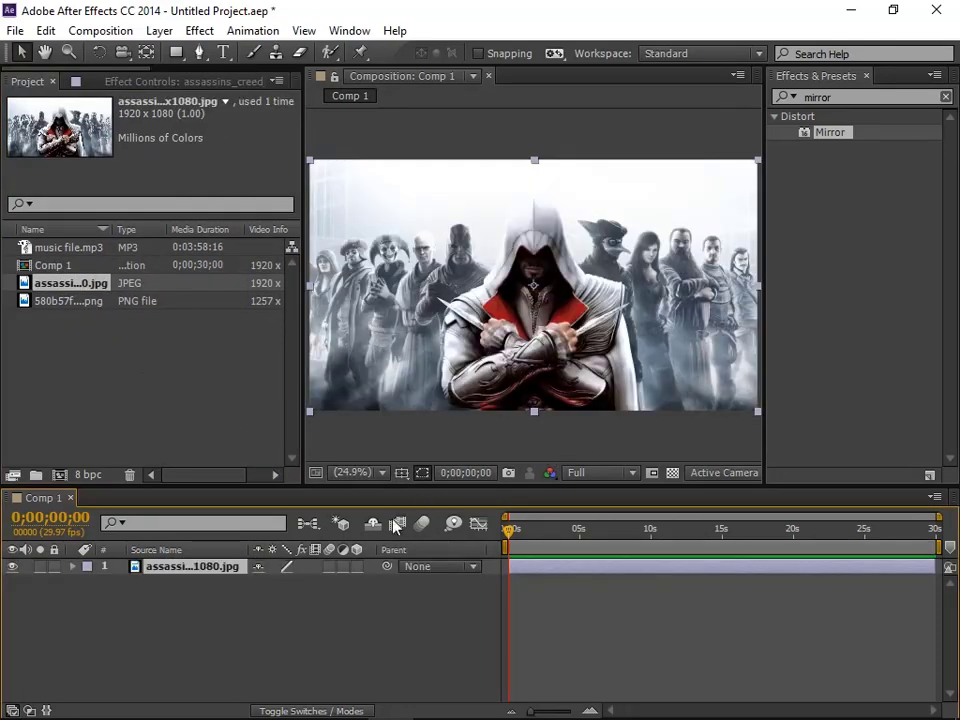
click(73, 566)
click(88, 582)
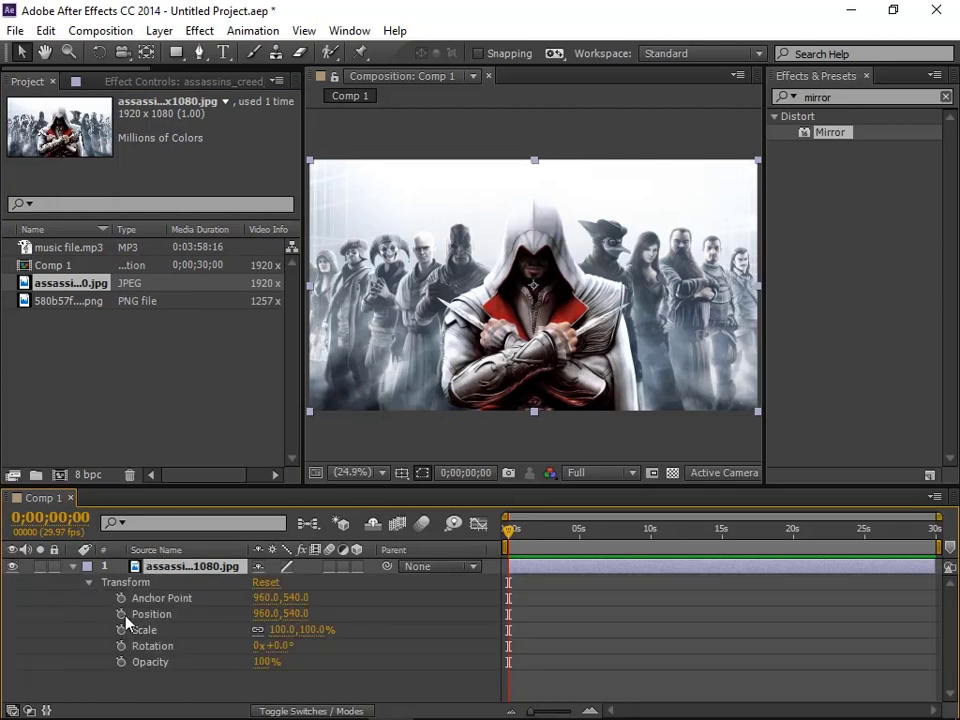
- Drive the image's Position with a wiggle(2,10) expression
alt+click(120, 614)
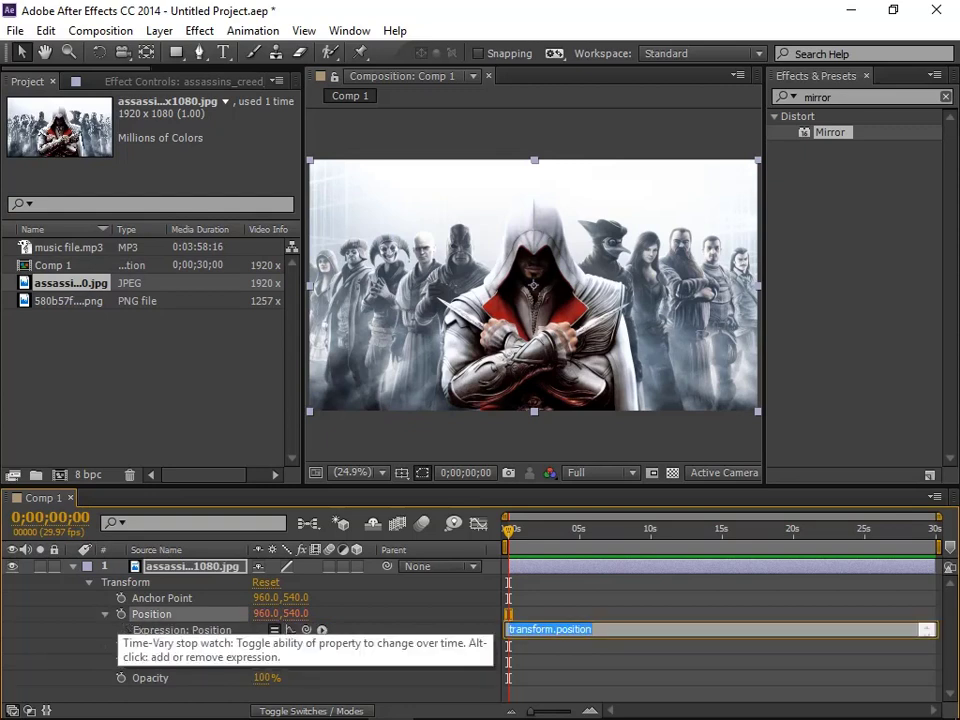
text(wiggle(2,10)
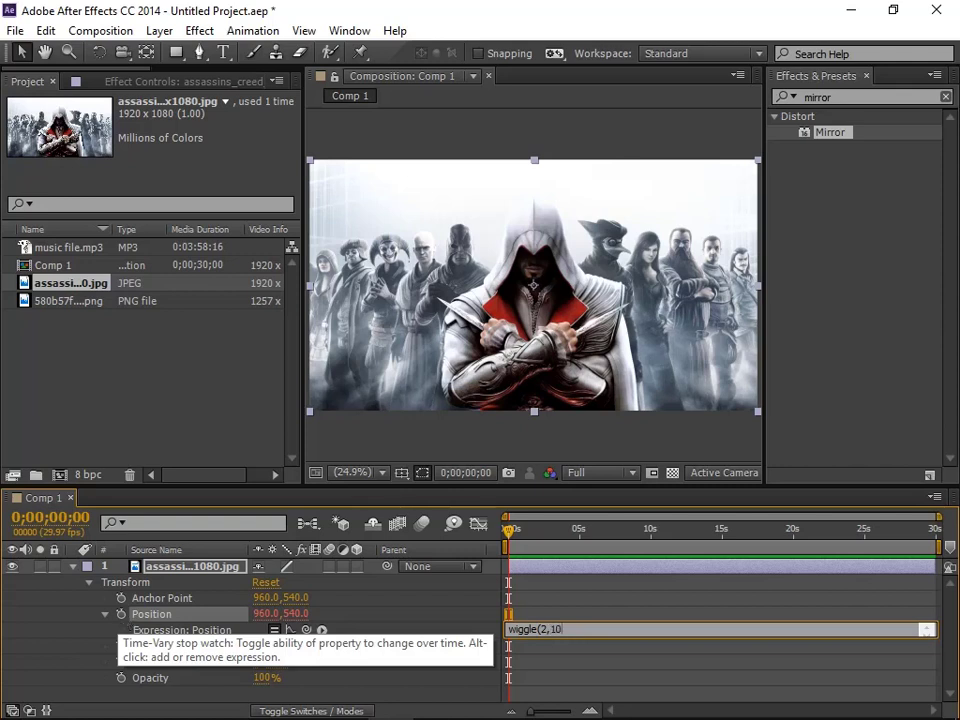
text())
click(404, 641)
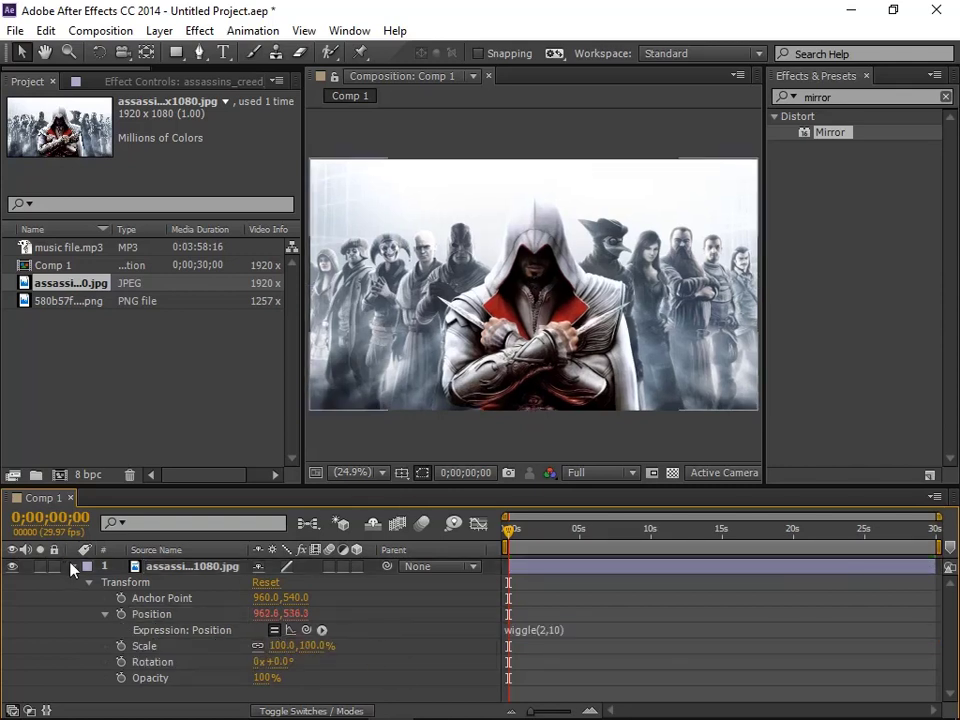
- Preview the shaking game image in Comp 1
click(73, 572)
key(space)
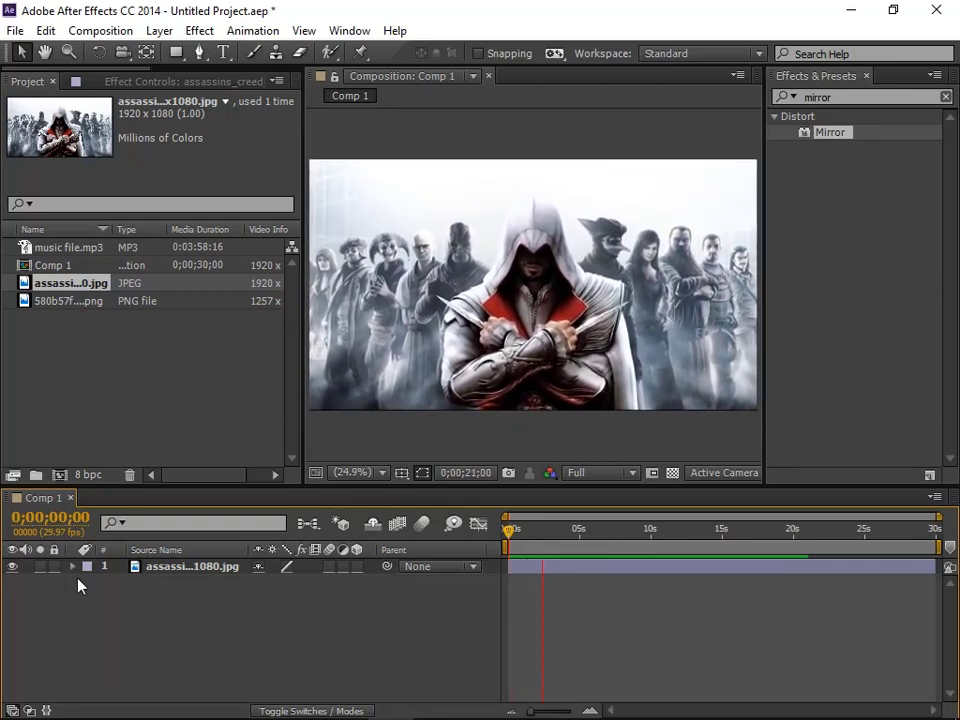
key(space)
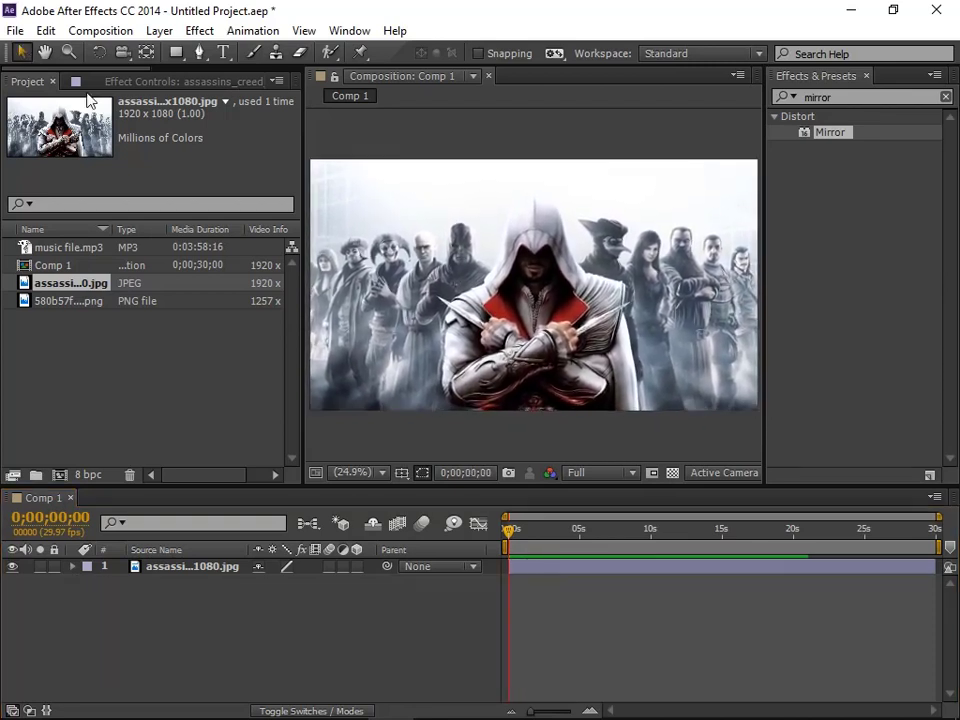
- Scale the game image up past the frame edges and preview it again
click(395, 255)
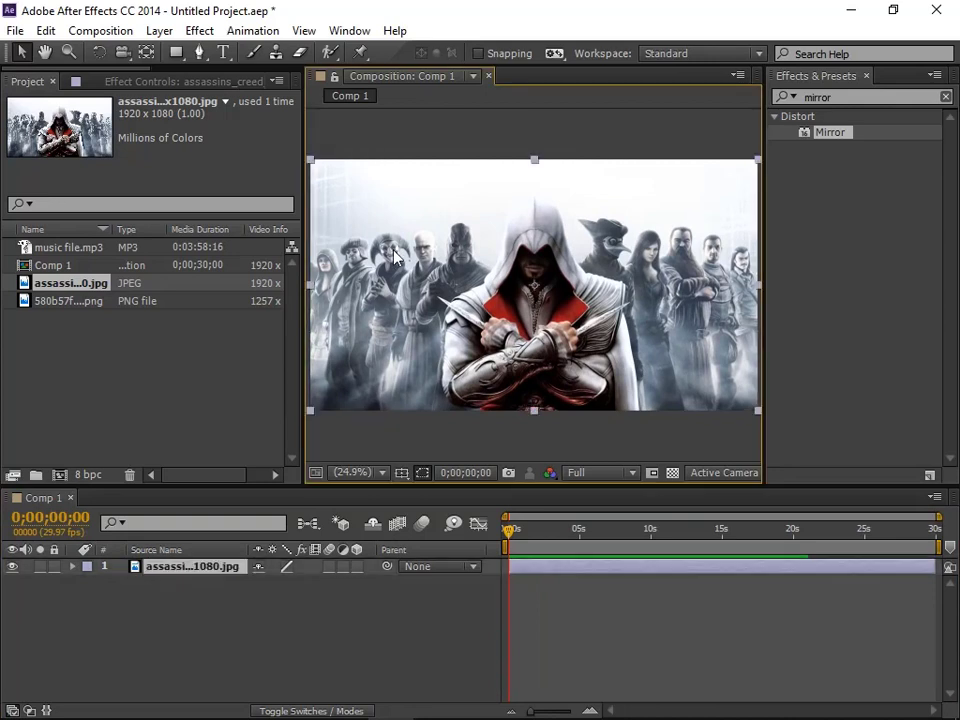
click(761, 416)
click(737, 408)
drag(757, 420, 790, 432)
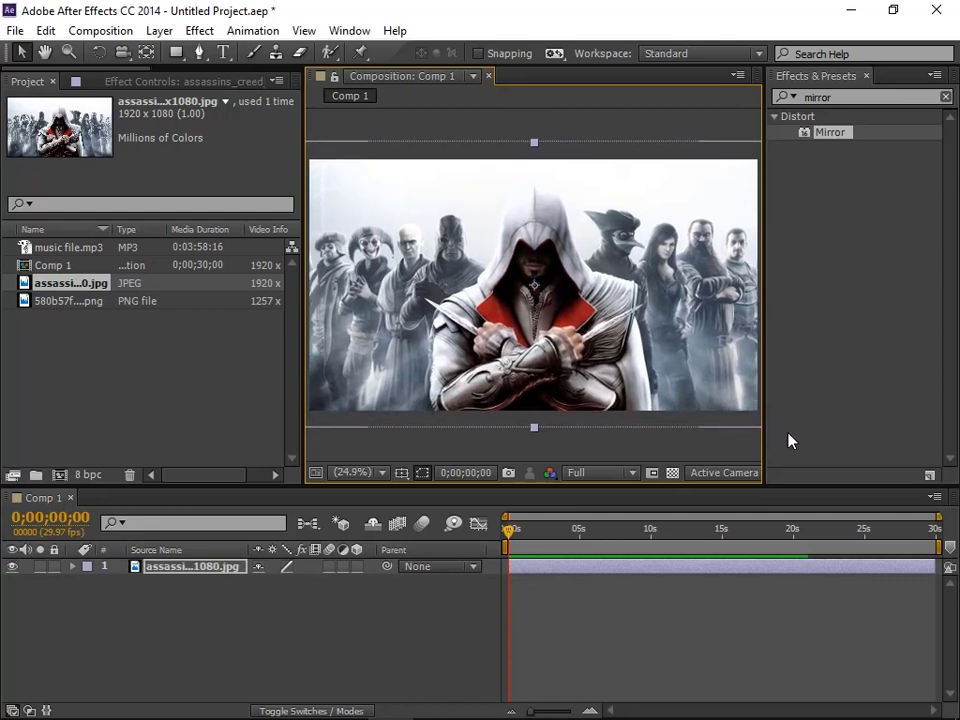
key(space)
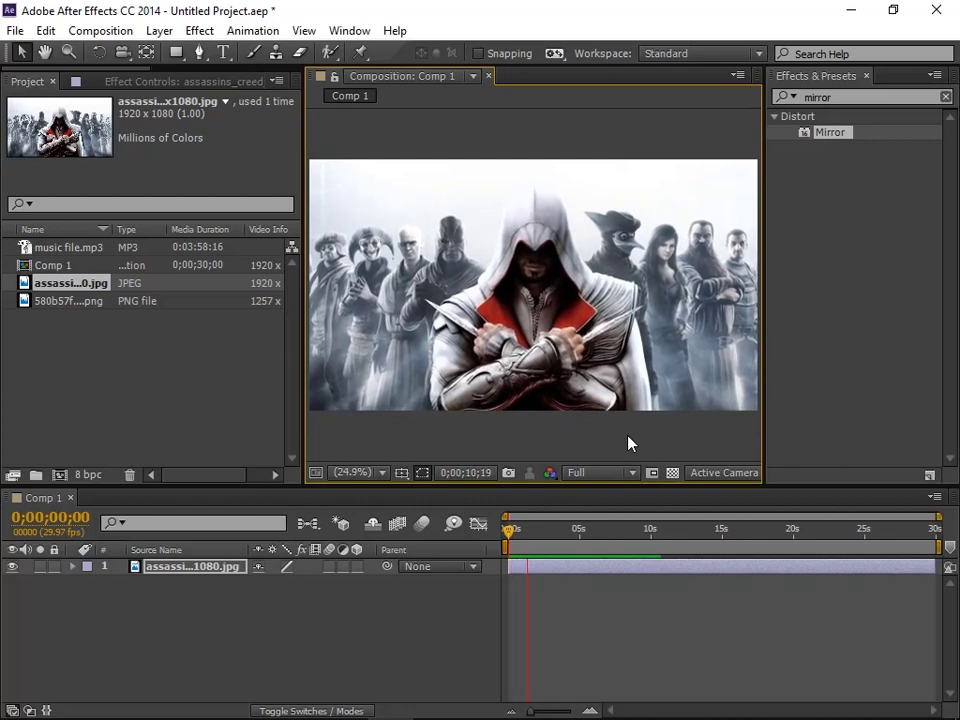
- Add a default black 1920×1080 solid layer, Black Solid 1, above the game image
click(21, 50)
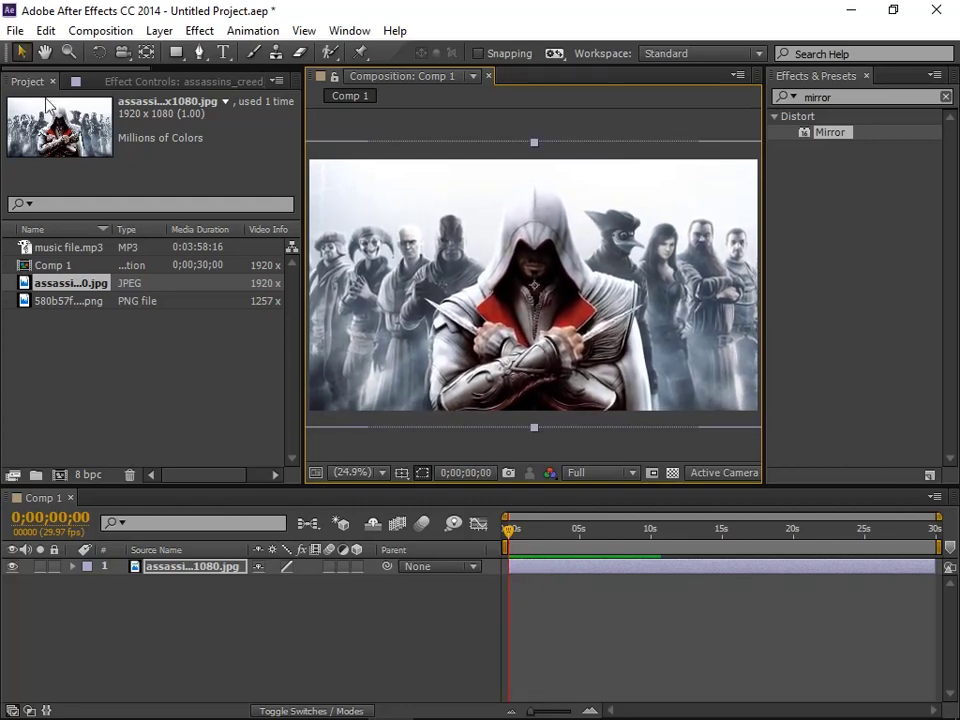
click(145, 413)
right_click(183, 596)
mouse_move(279, 394)
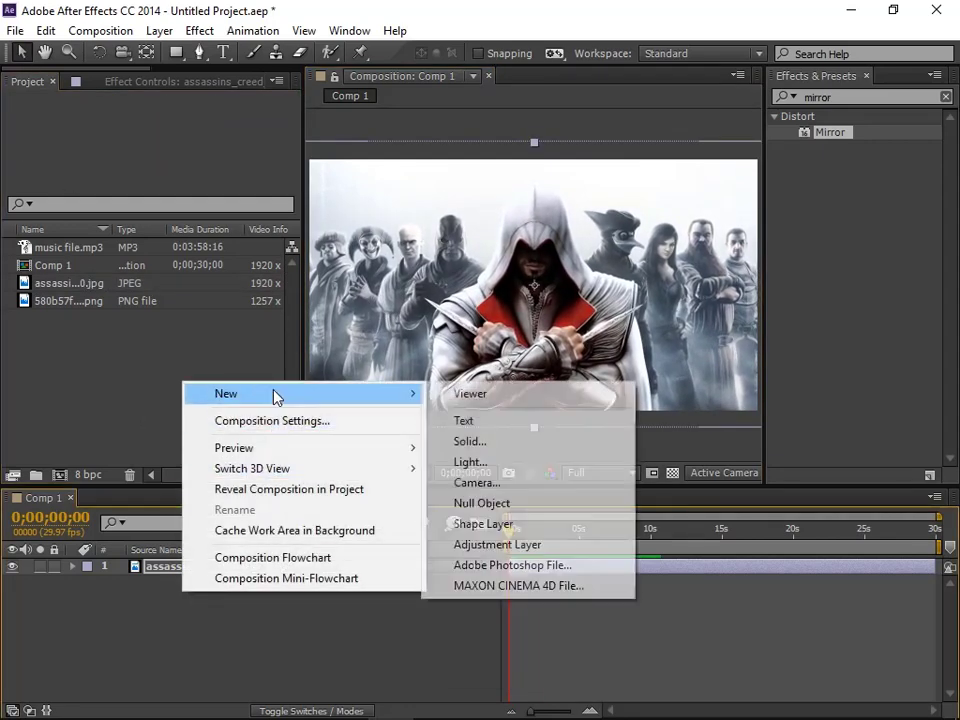
click(495, 442)
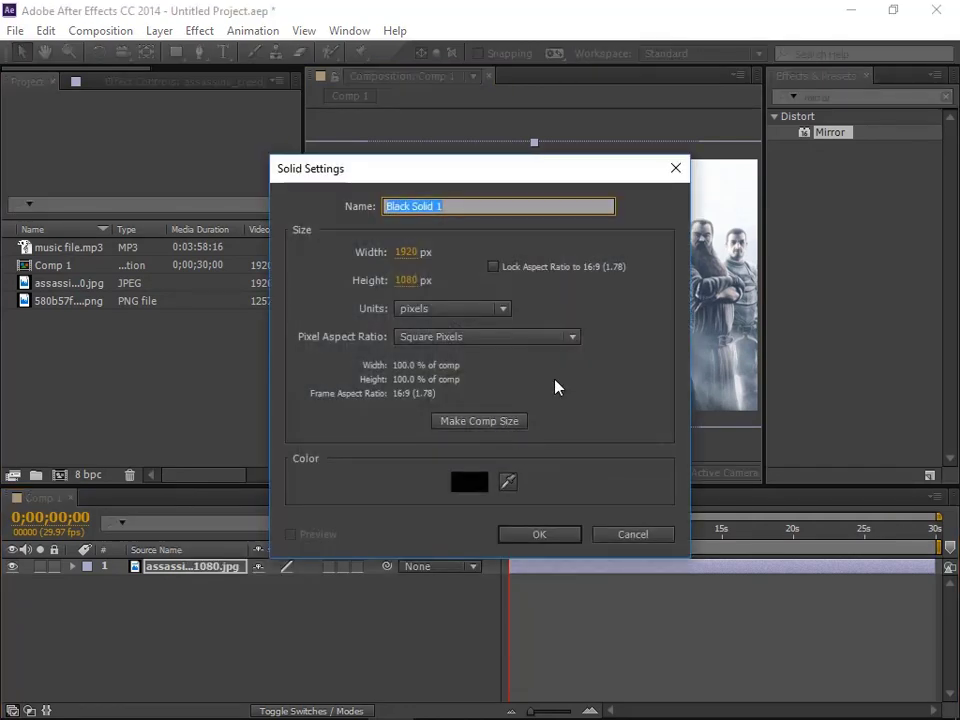
click(548, 534)
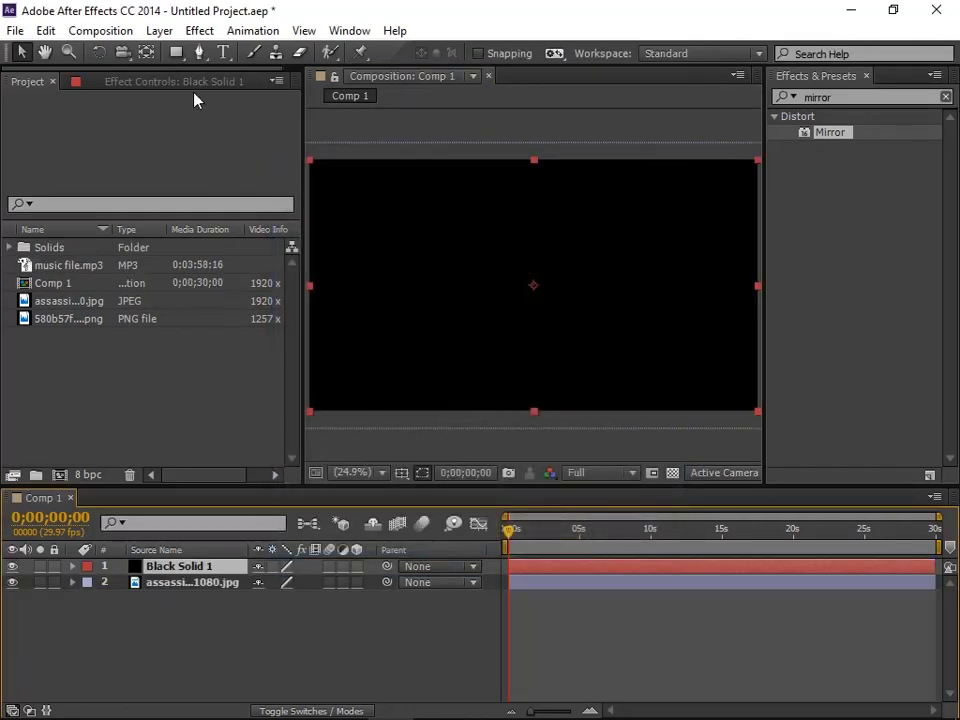
- Search 'audio' in Effects & Presets and apply Audio Spectrum to Black Solid 1
click(812, 97)
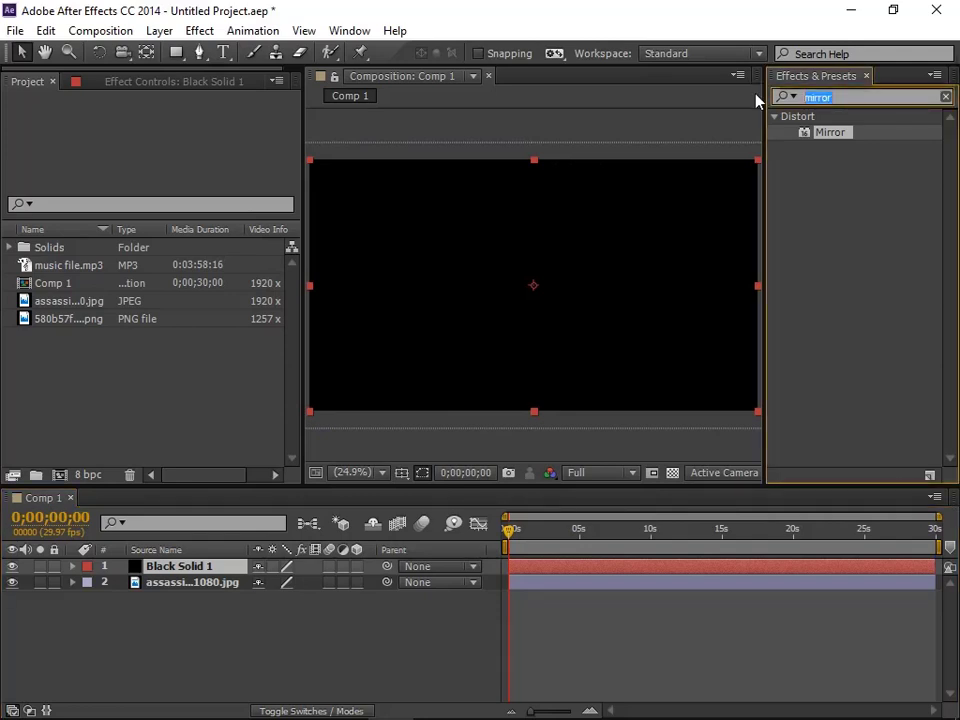
text(audio)
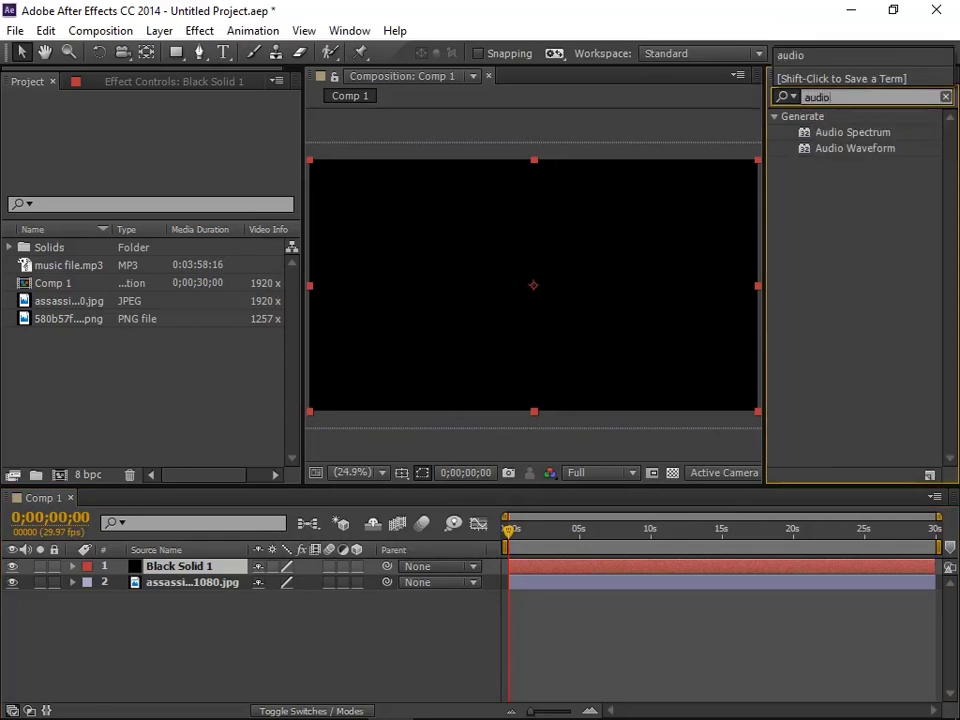
mouse_move(849, 133)
mouse_down()
mouse_move(790, 140)
mouse_move(272, 557)
mouse_move(220, 566)
mouse_up()
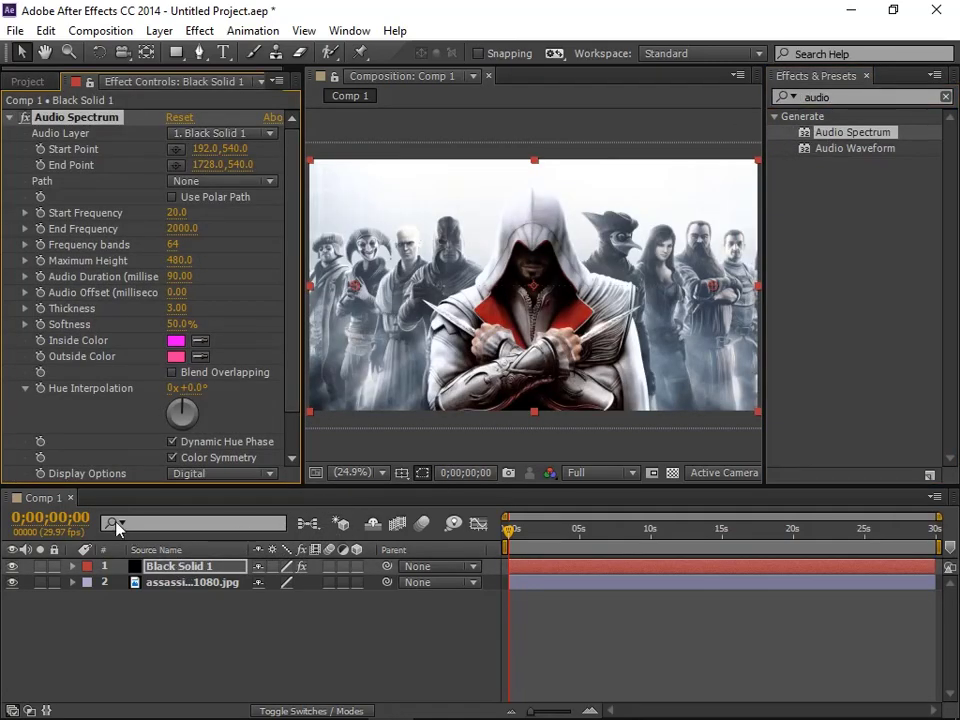
- Apply Hue/Saturation to the game image and lower Master Lightness to -73
click(153, 583)
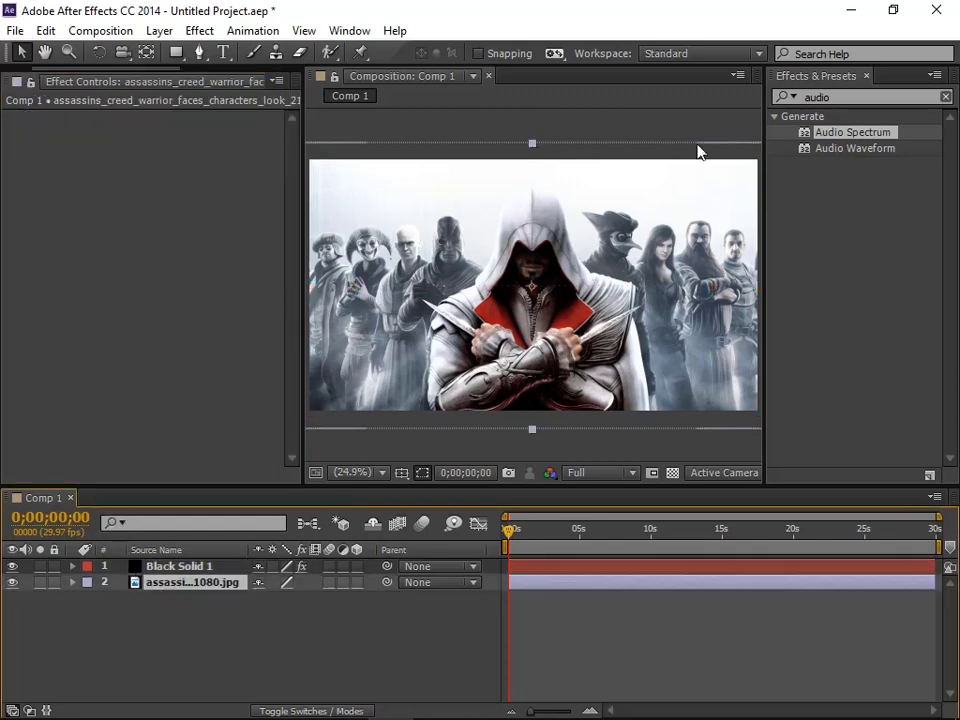
click(832, 97)
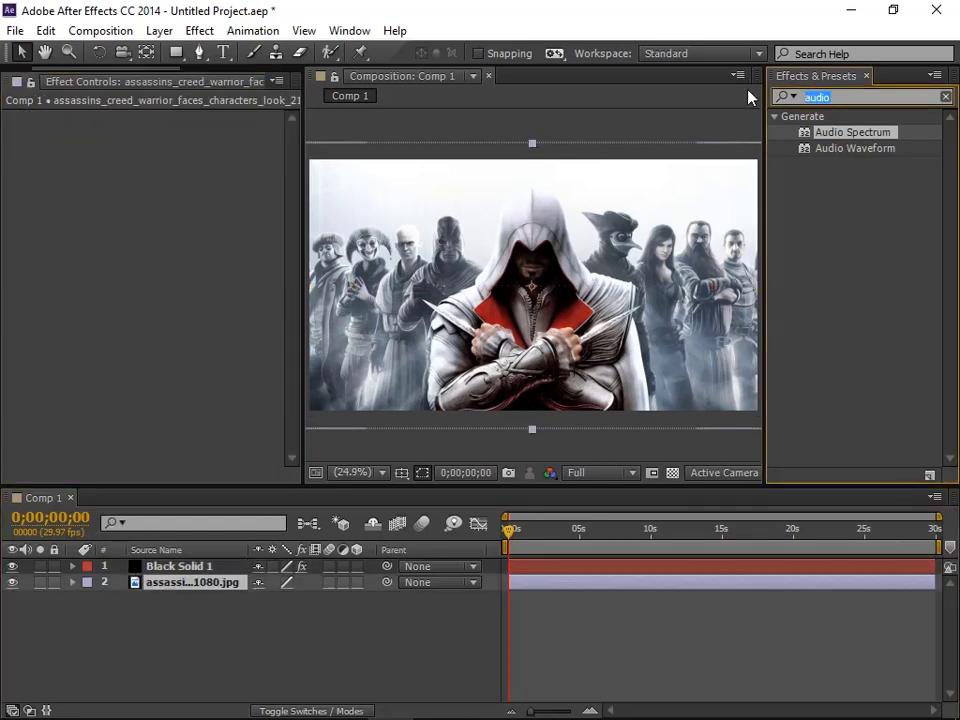
text(hue)
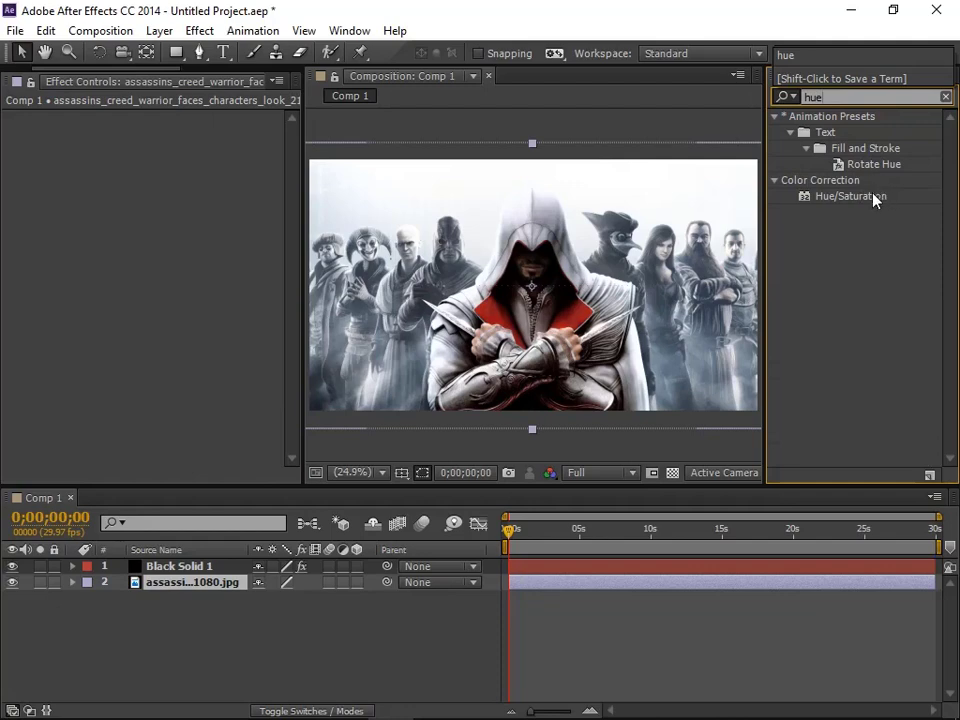
drag(850, 196, 201, 590)
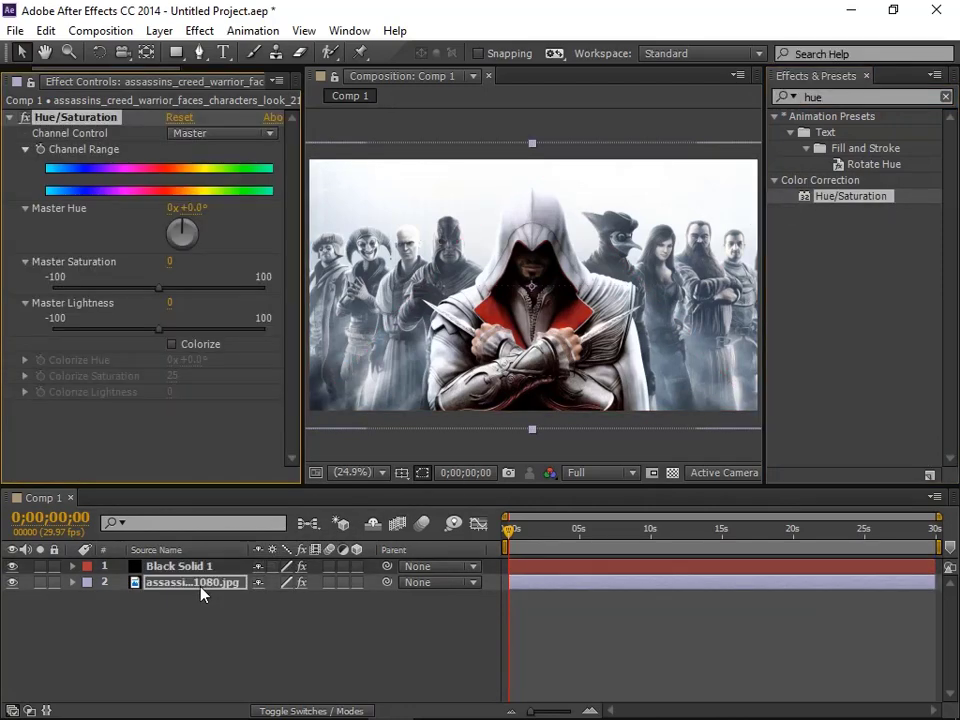
mouse_move(170, 315)
mouse_down()
mouse_move(99, 307)
mouse_move(104, 314)
mouse_up()
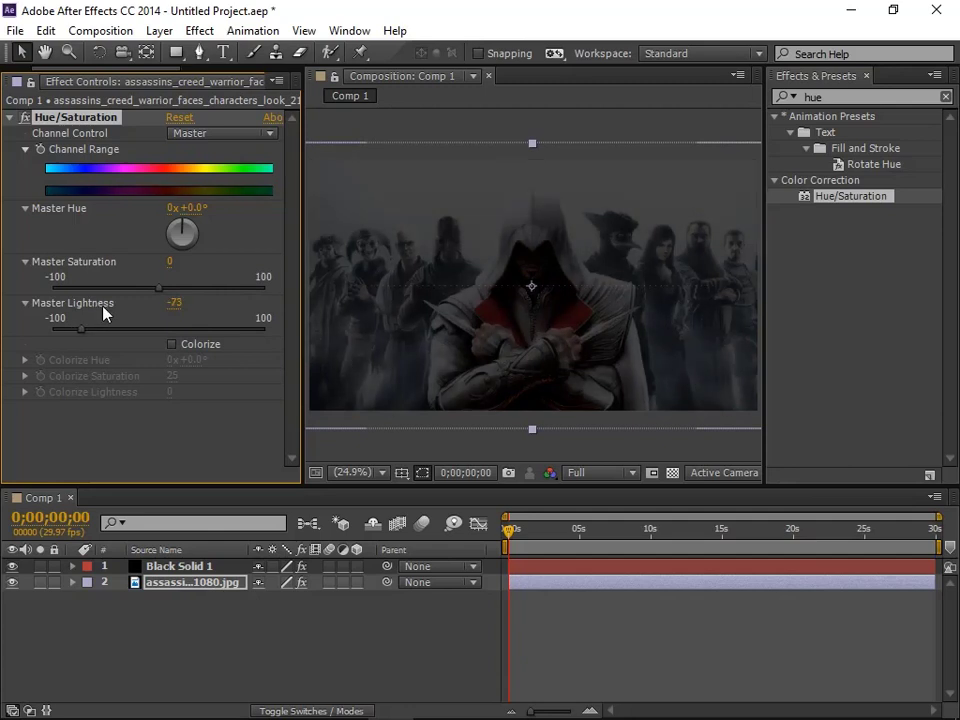
click(169, 566)
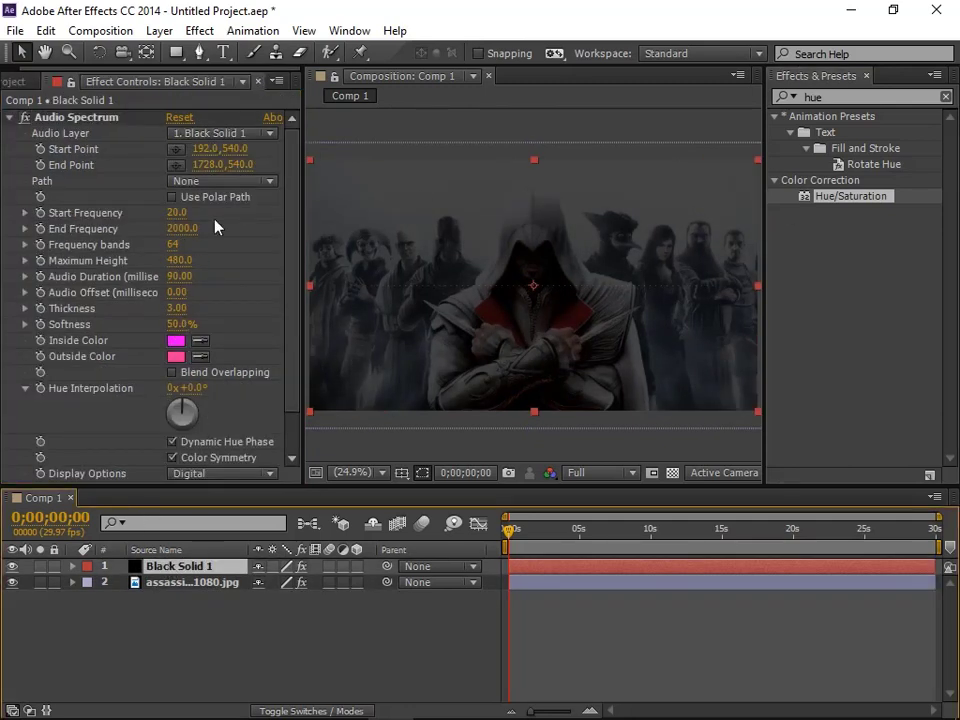
- Place music file.mp3 into the Comp 1 timeline as layer 2
click(247, 143)
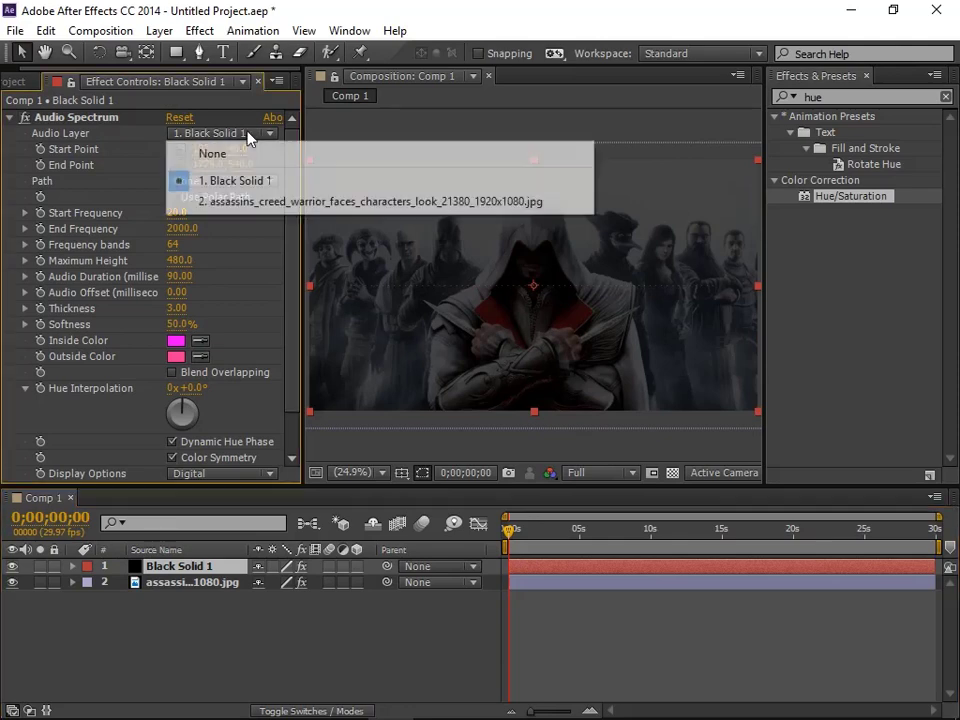
click(23, 82)
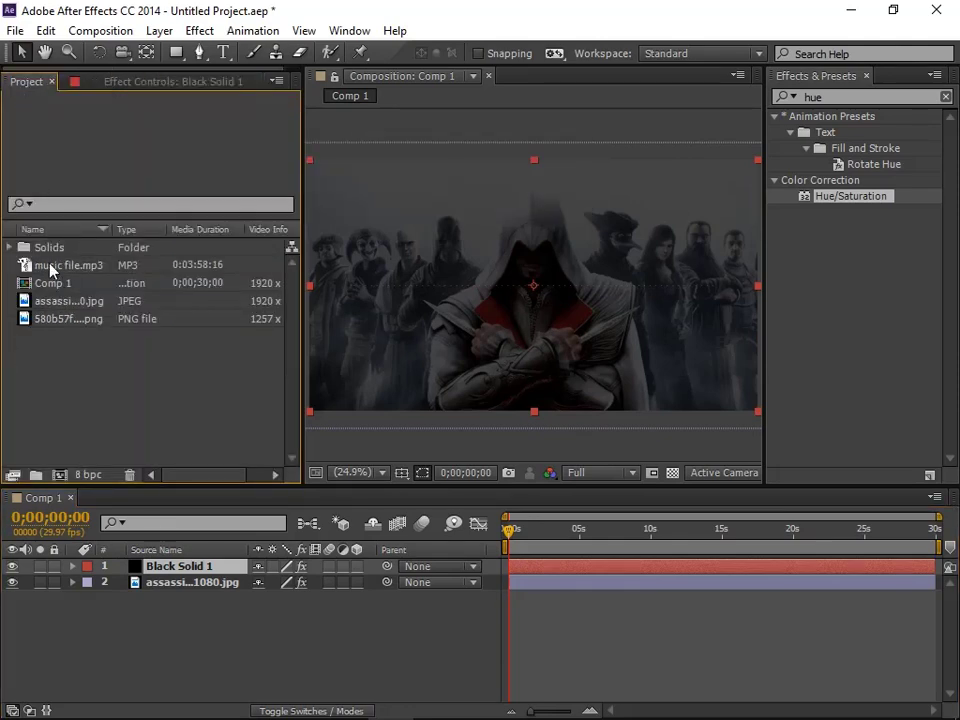
drag(50, 268, 201, 580)
click(110, 81)
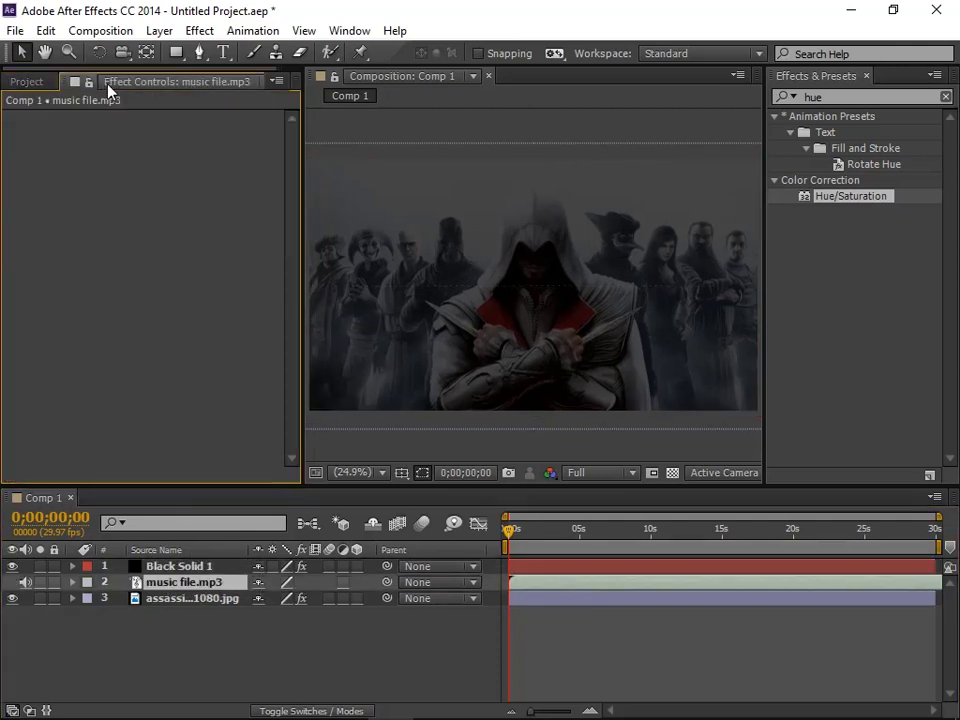
click(34, 81)
- Set Audio Spectrum's Audio Layer to music file.mp3 and pull its start and end points inward
click(160, 566)
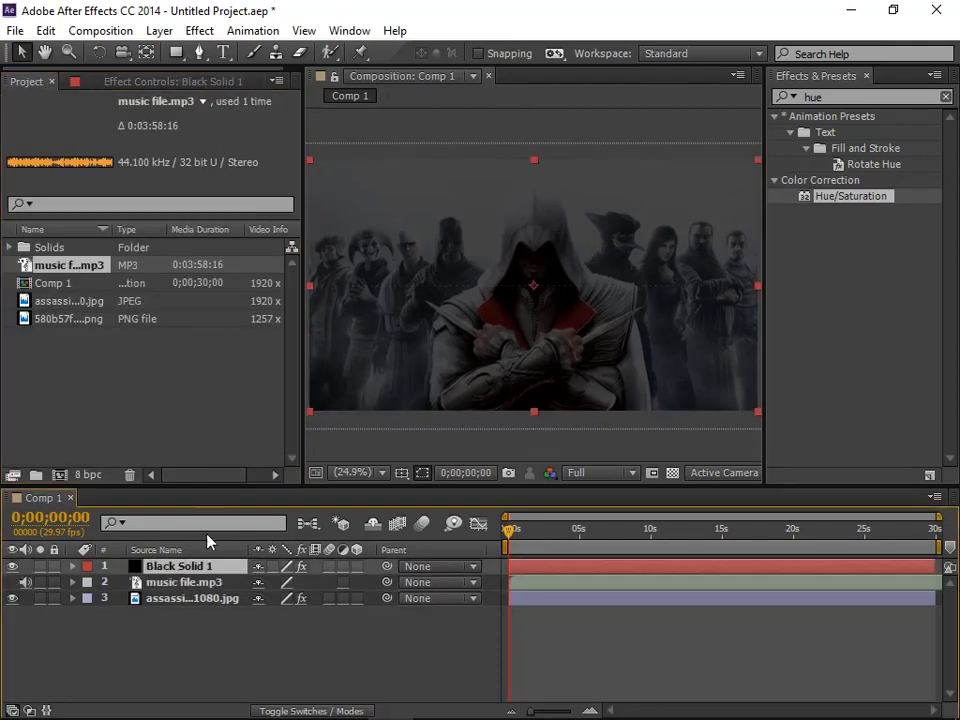
click(122, 81)
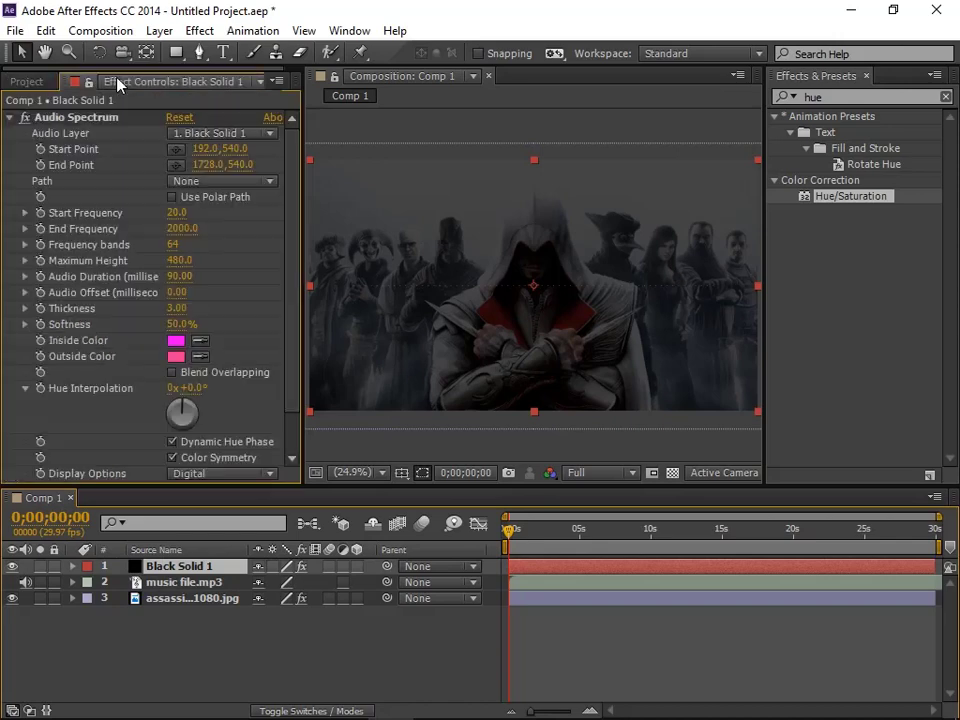
click(236, 133)
click(240, 201)
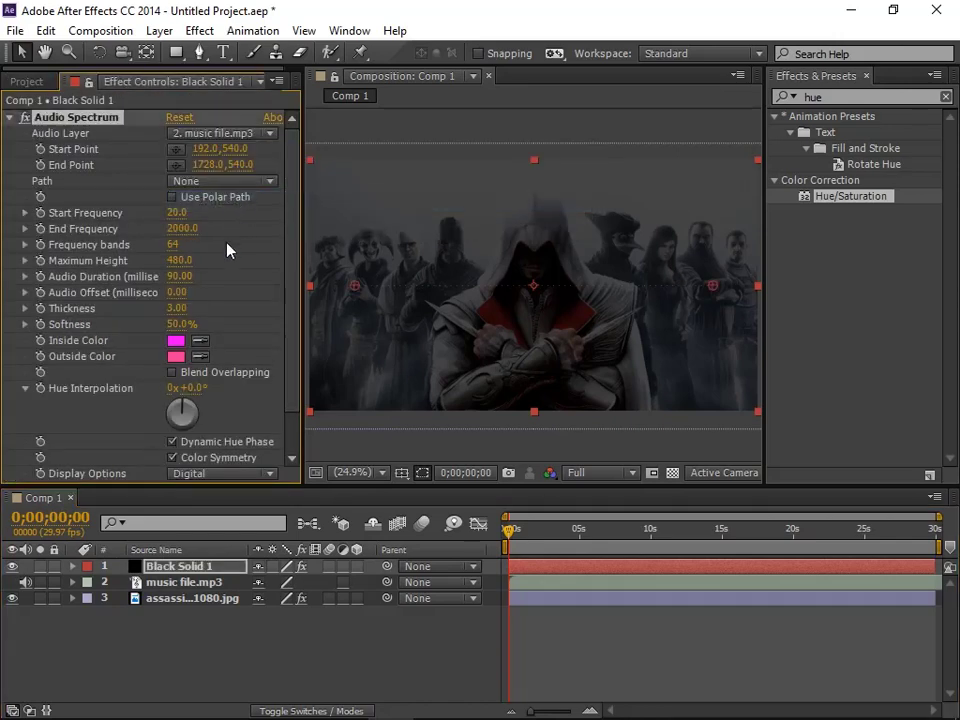
drag(356, 287, 313, 292)
drag(712, 288, 534, 292)
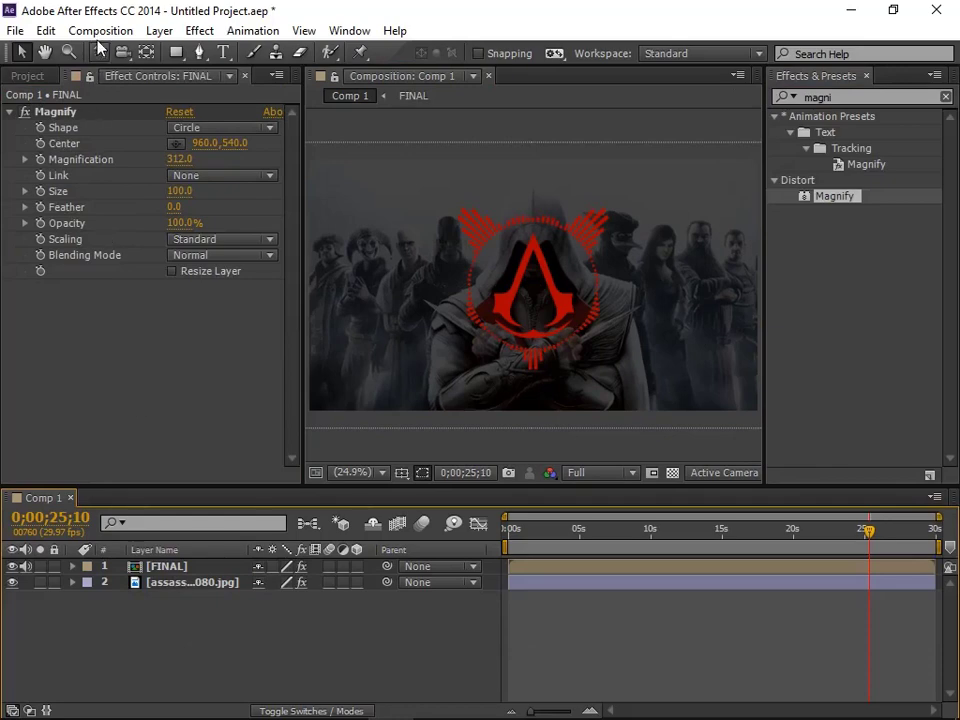
- Create a MUSIC composition and add music file.mp3 to it
click(70, 31)
click(118, 53)
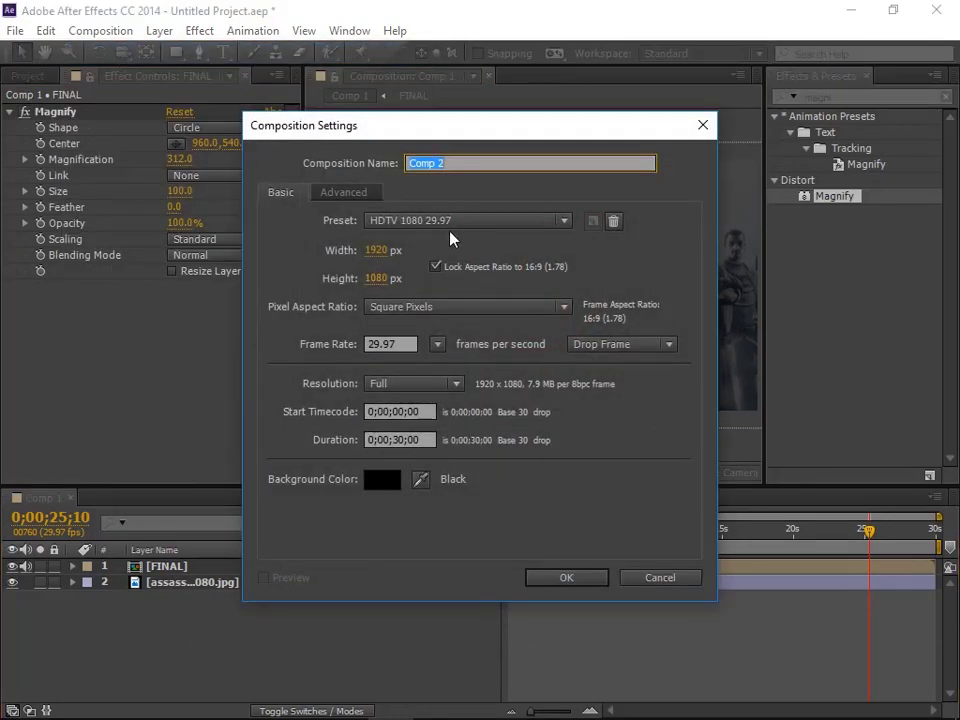
text(MUSIC)
key(Return)
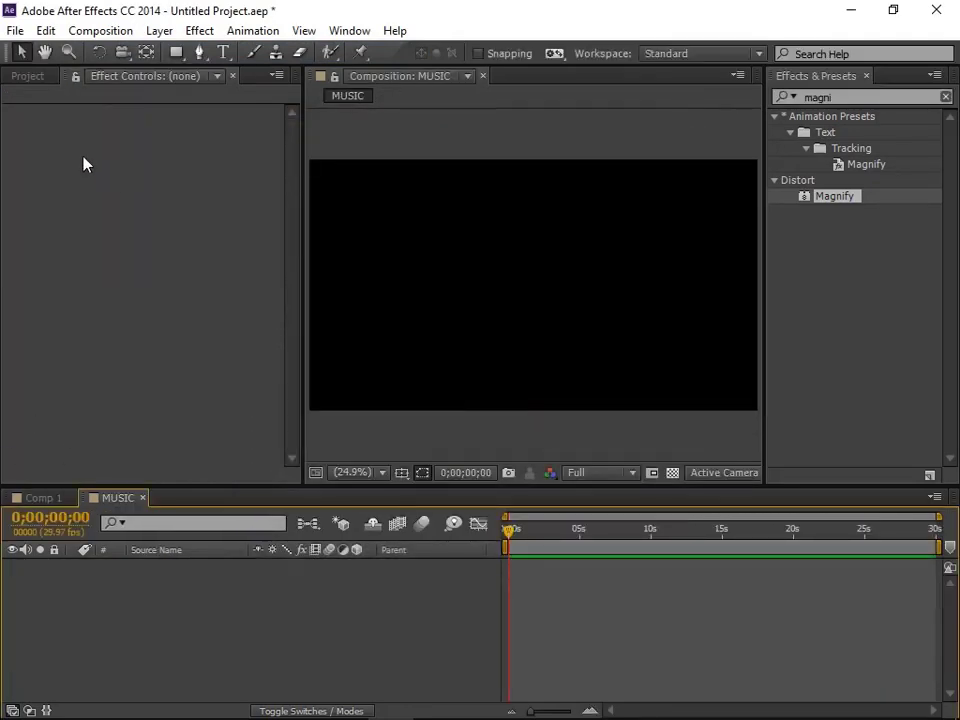
click(28, 76)
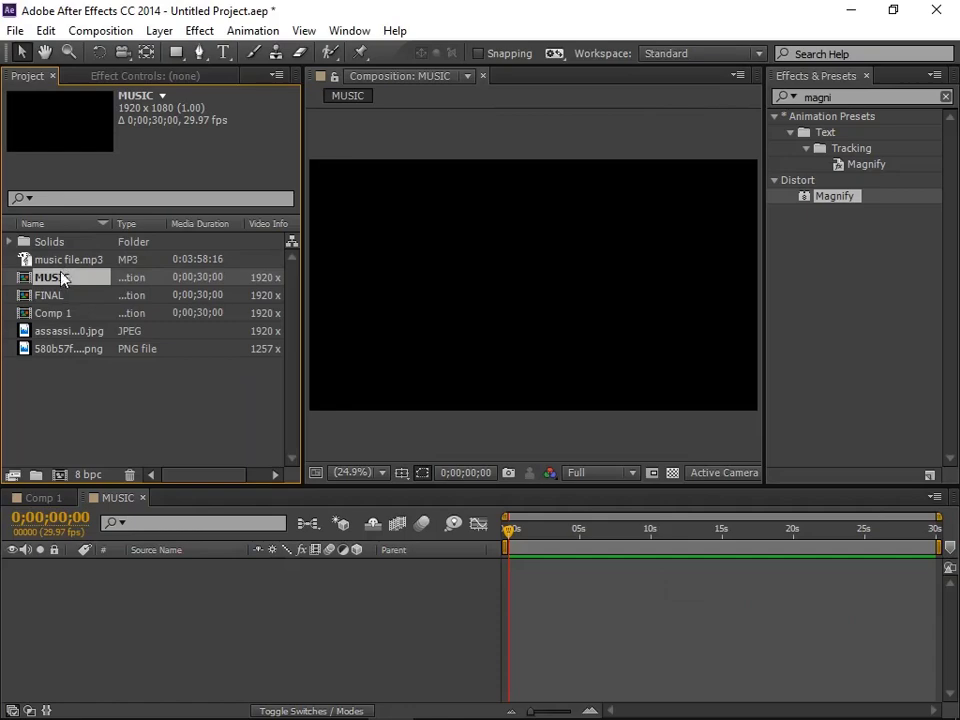
drag(60, 259, 195, 572)
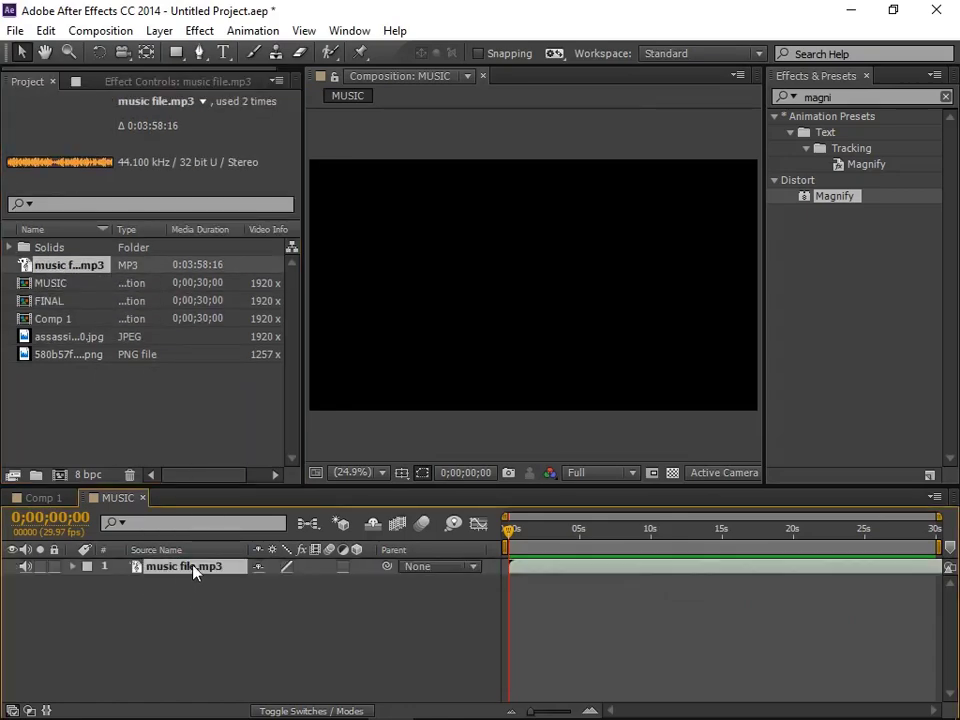
- Convert the music to audio amplitude keyframes, keeping only Both Channels, then return to Comp 1
right_click(195, 572)
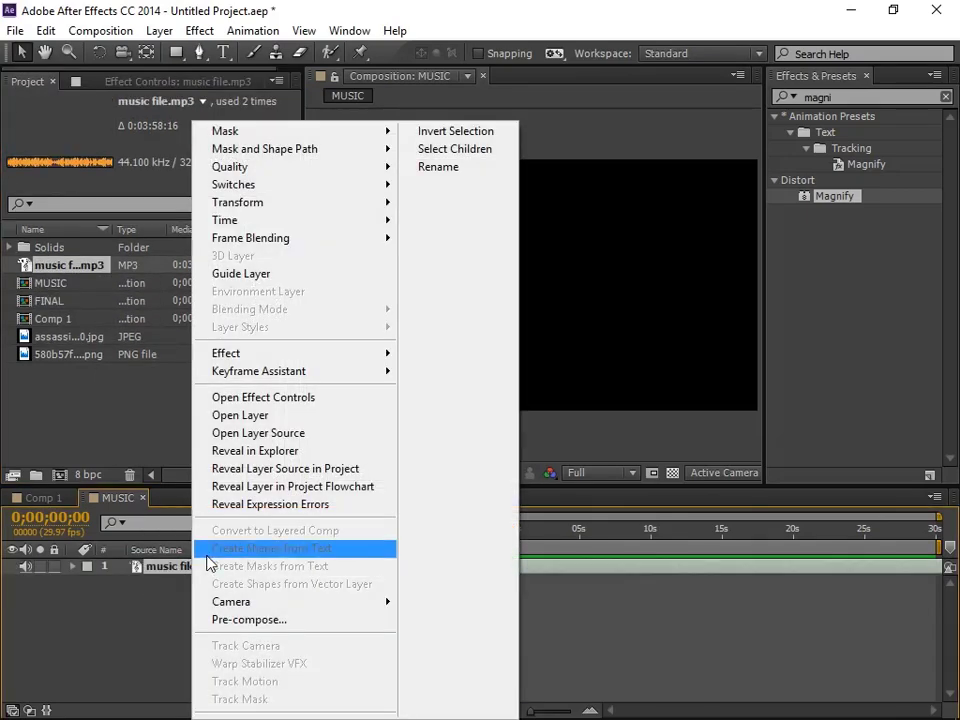
mouse_move(306, 372)
click(445, 373)
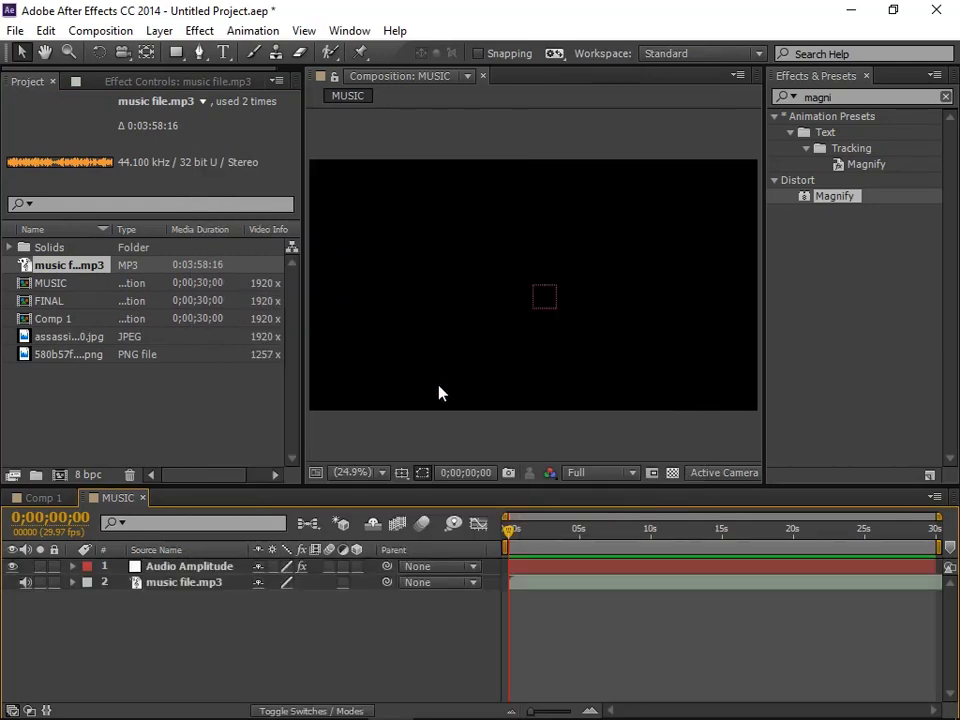
click(73, 567)
click(89, 582)
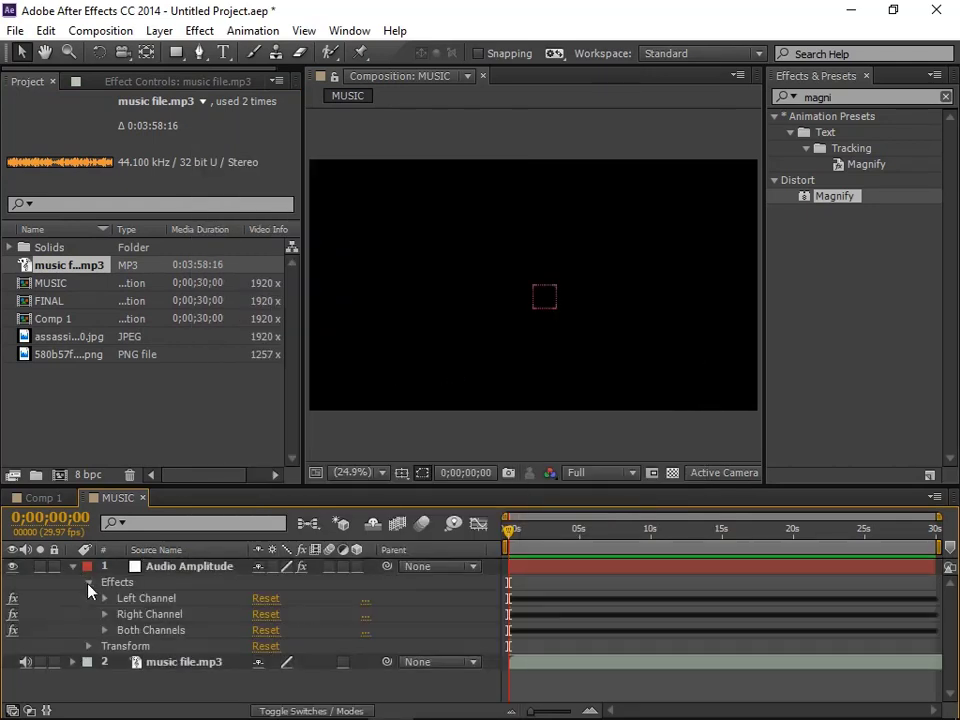
click(145, 598)
key(Delete)
key(Delete)
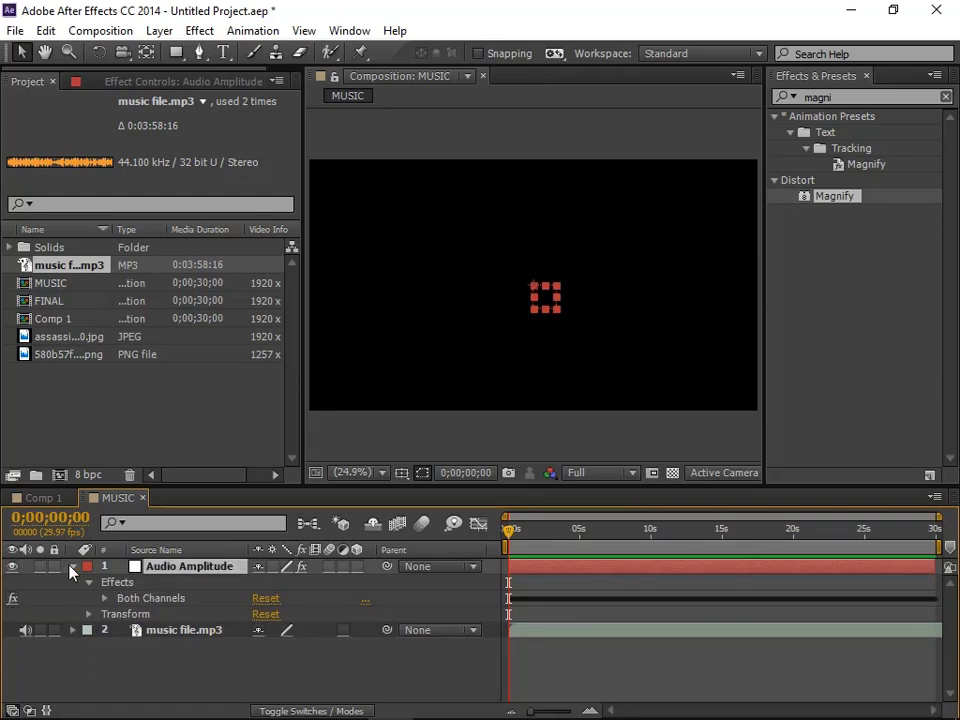
click(72, 567)
click(40, 498)
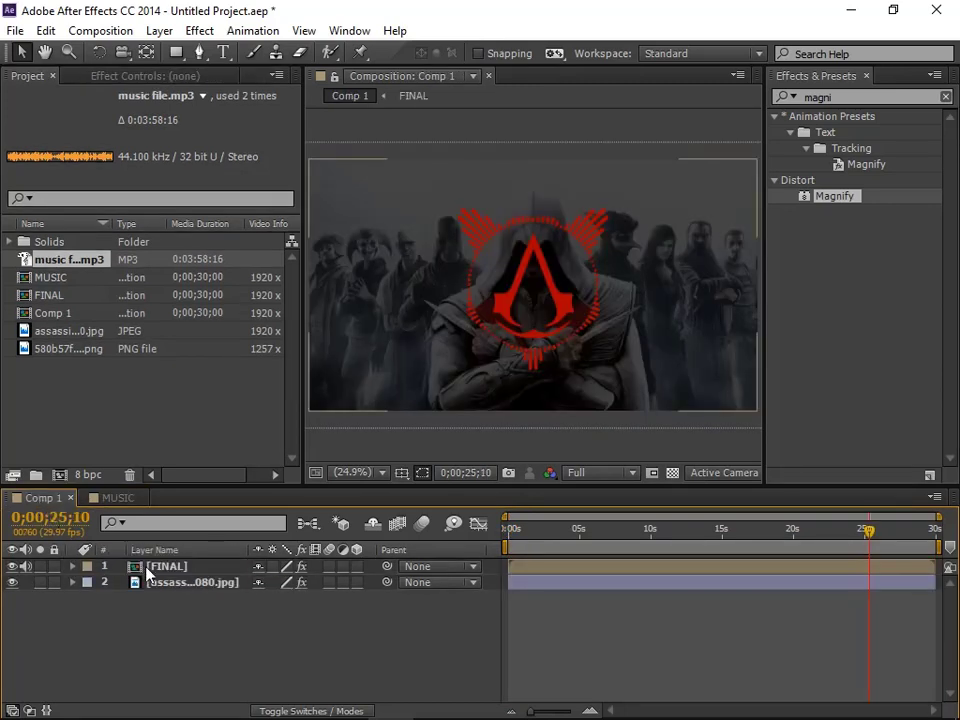
- Replace the existing Magnify effects on the FINAL layer with one fresh Magnify
click(171, 567)
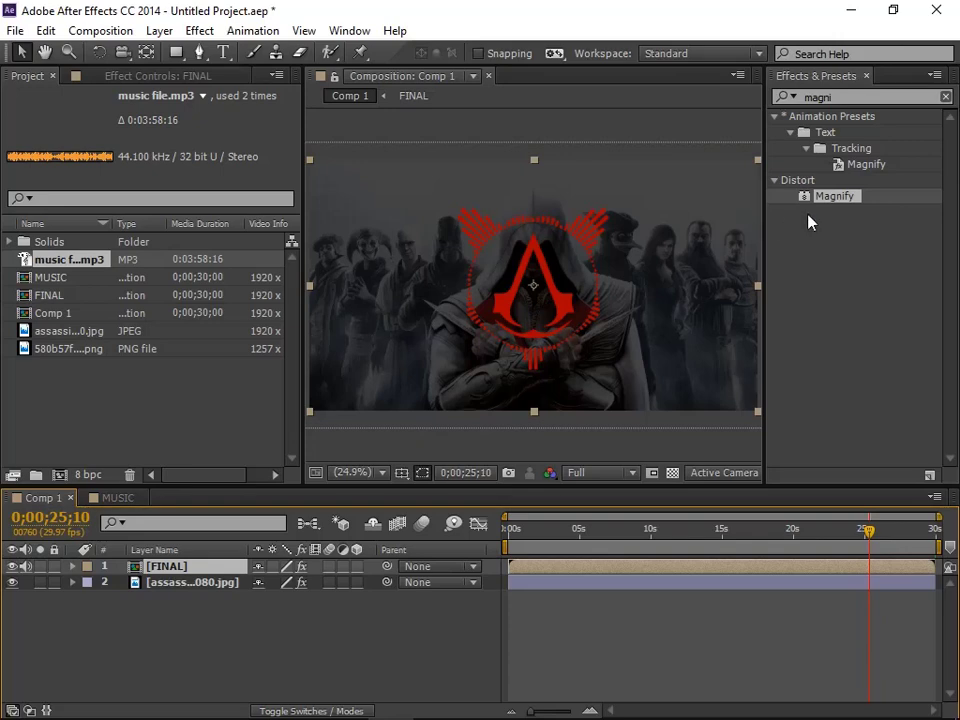
drag(848, 203, 195, 567)
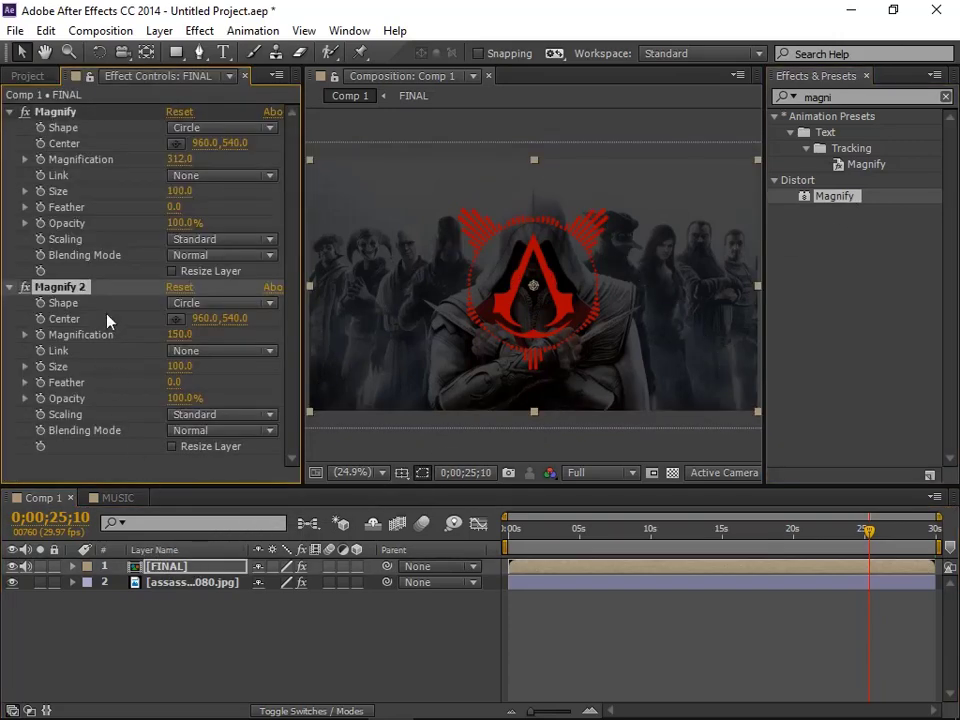
click(64, 112)
key(Delete)
key(Delete)
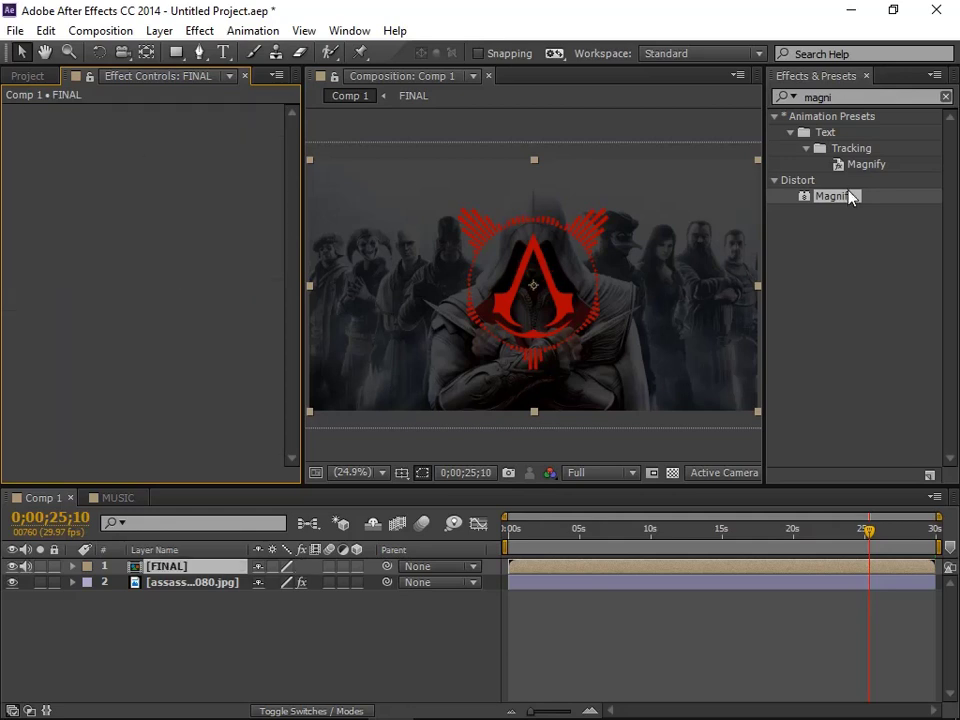
drag(815, 197, 200, 567)
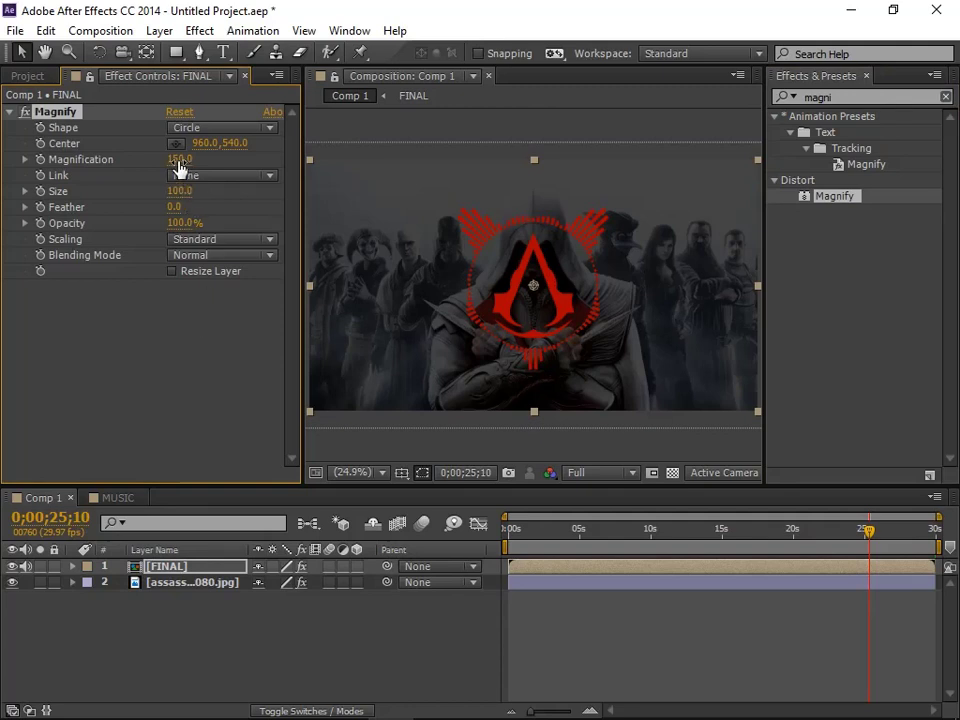
- Reset Magnify to Magnification 100 with Normal blending mode
drag(181, 160, 64, 161)
click(204, 256)
click(211, 276)
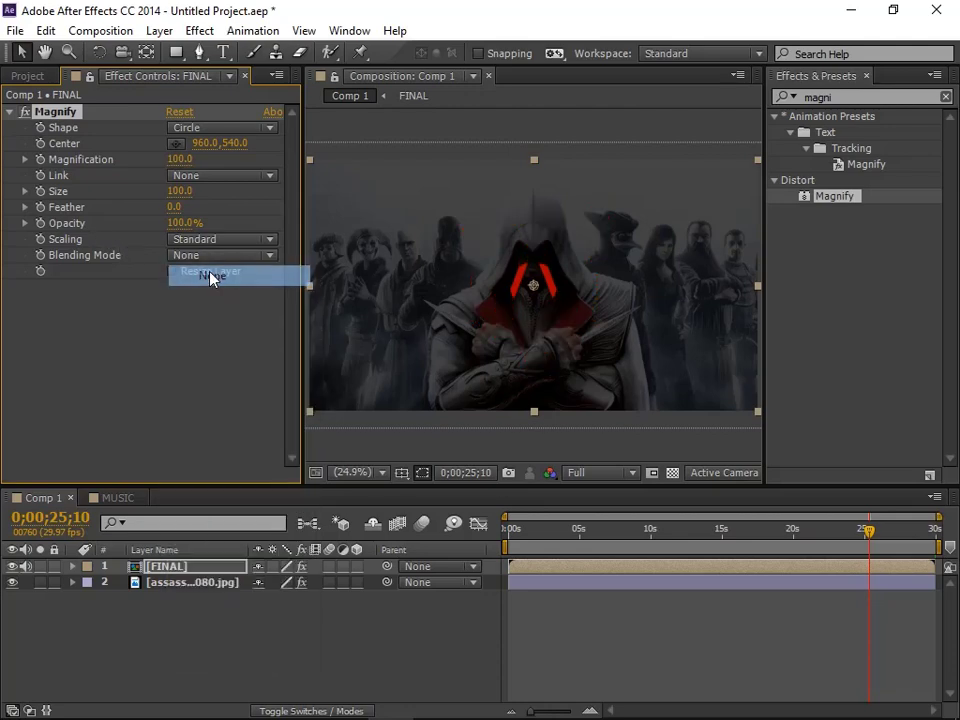
click(210, 260)
click(217, 296)
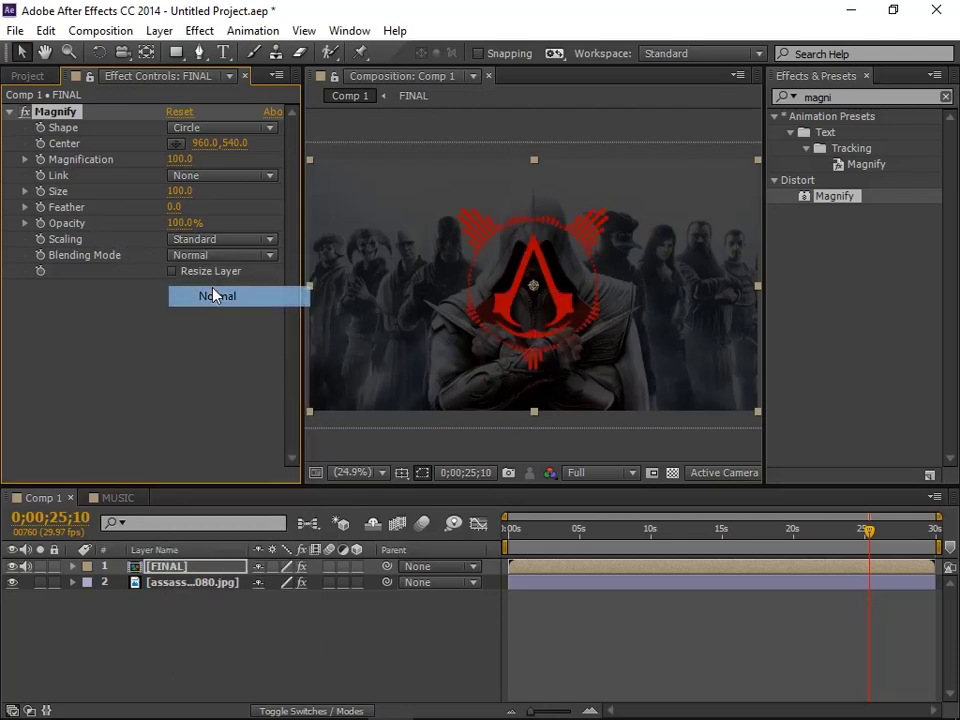
key(Delete)
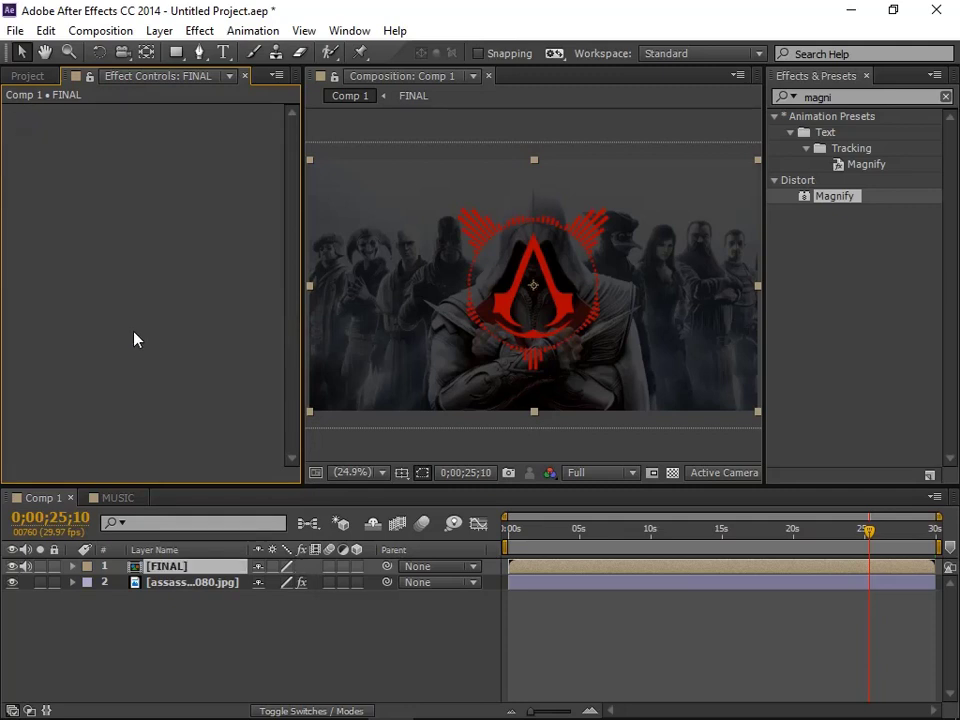
key(ctrl+z)
click(143, 345)
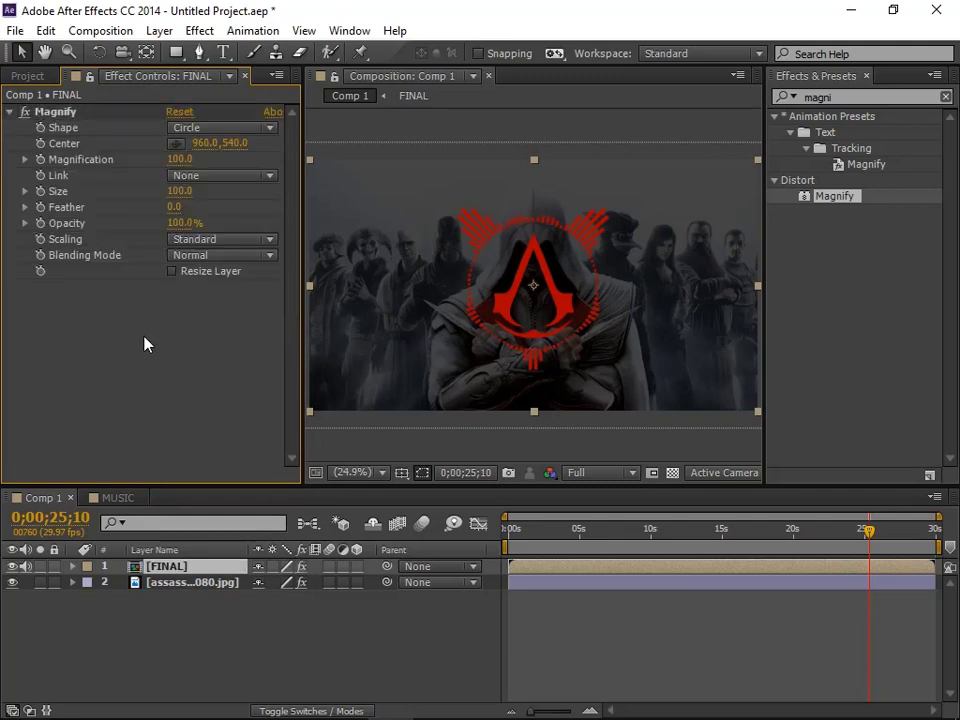
- Drive Magnification with the pasted Audio Amplitude expression, dismissing the missing-comp warning
alt+click(40, 161)
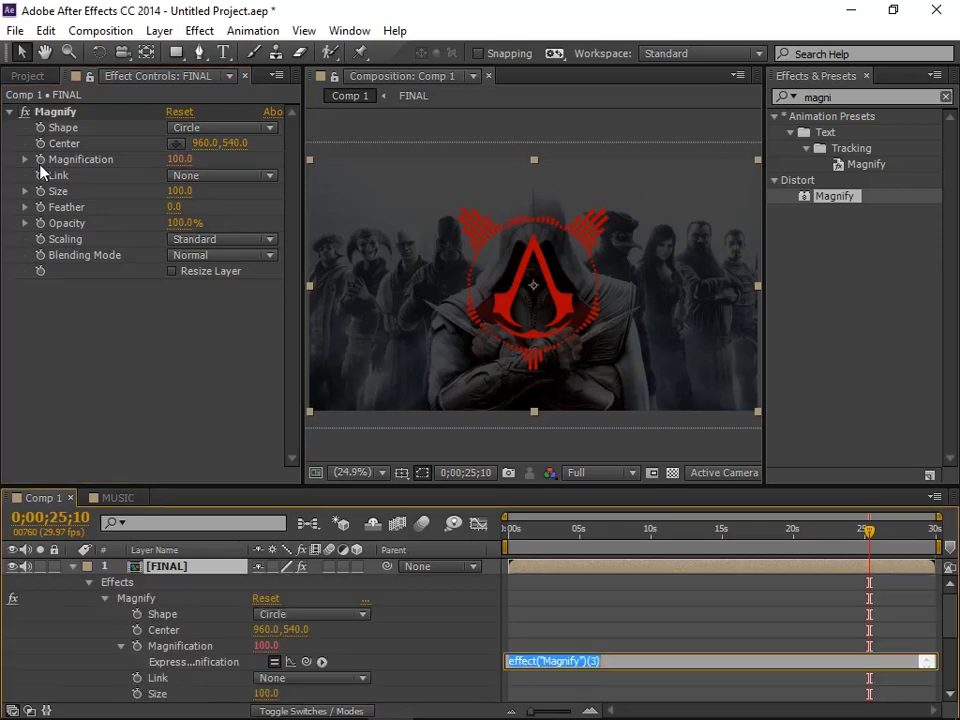
text(value + (comp("Music").layer("Audio Amplitude").effect("Both Channels")("Slider")) / 5)
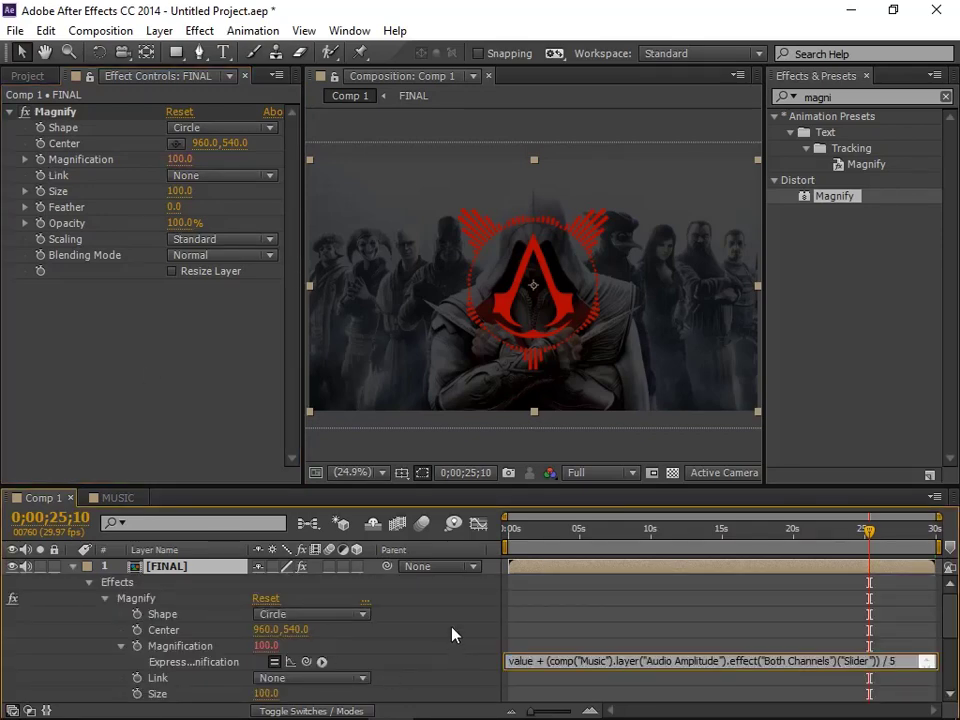
click(453, 634)
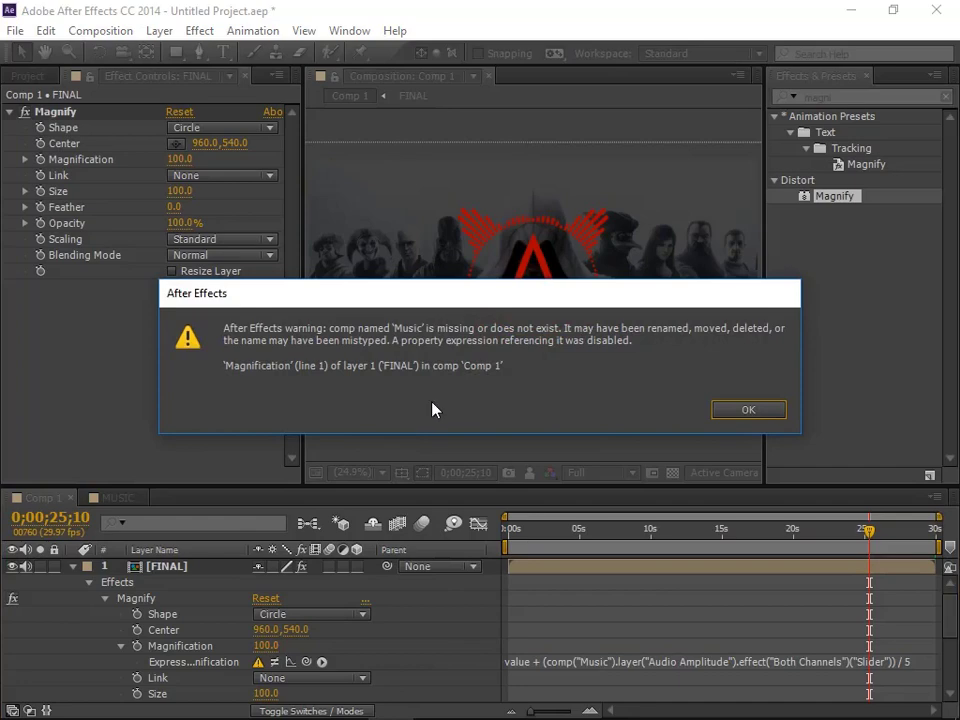
click(756, 412)
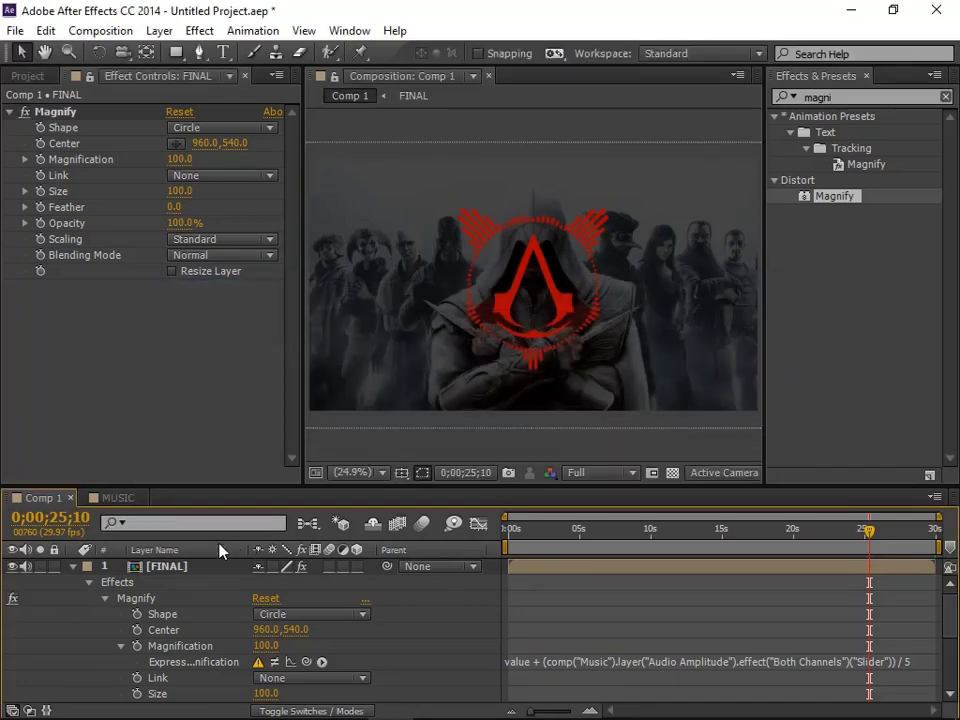
- Rename the MUSIC composition to Music, then select the FINAL layer in Comp 1
right_click(110, 500)
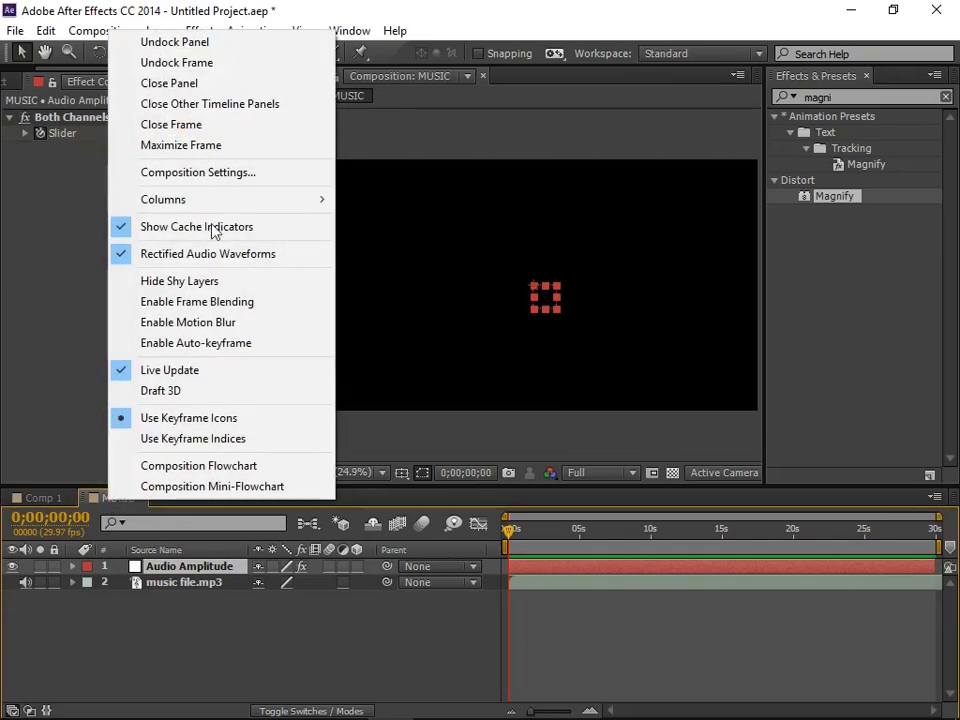
click(210, 172)
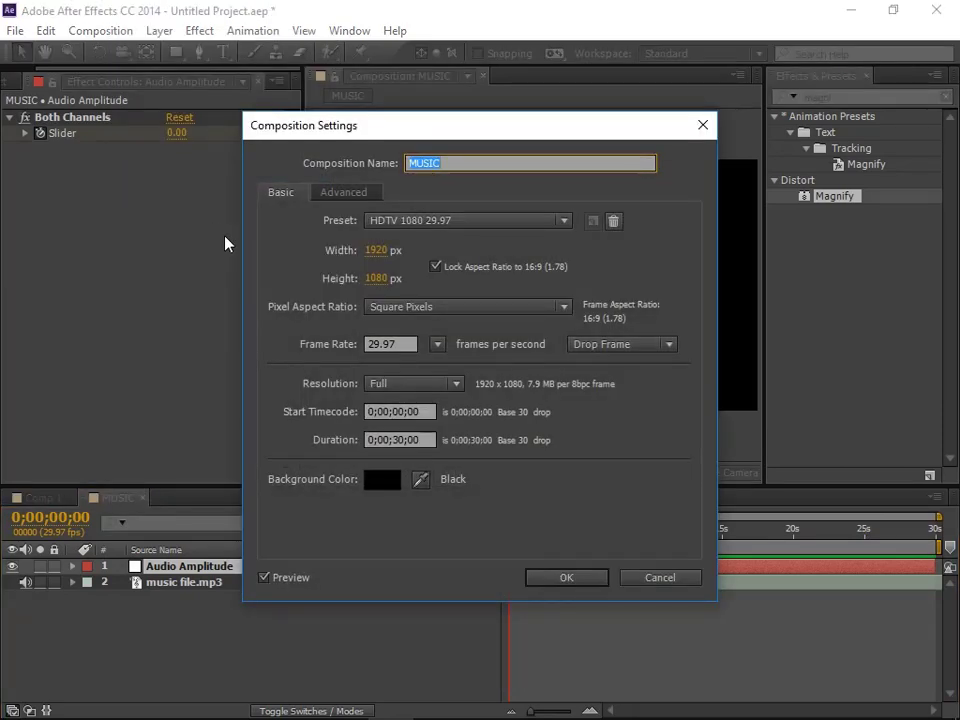
text(Music)
key(Return)
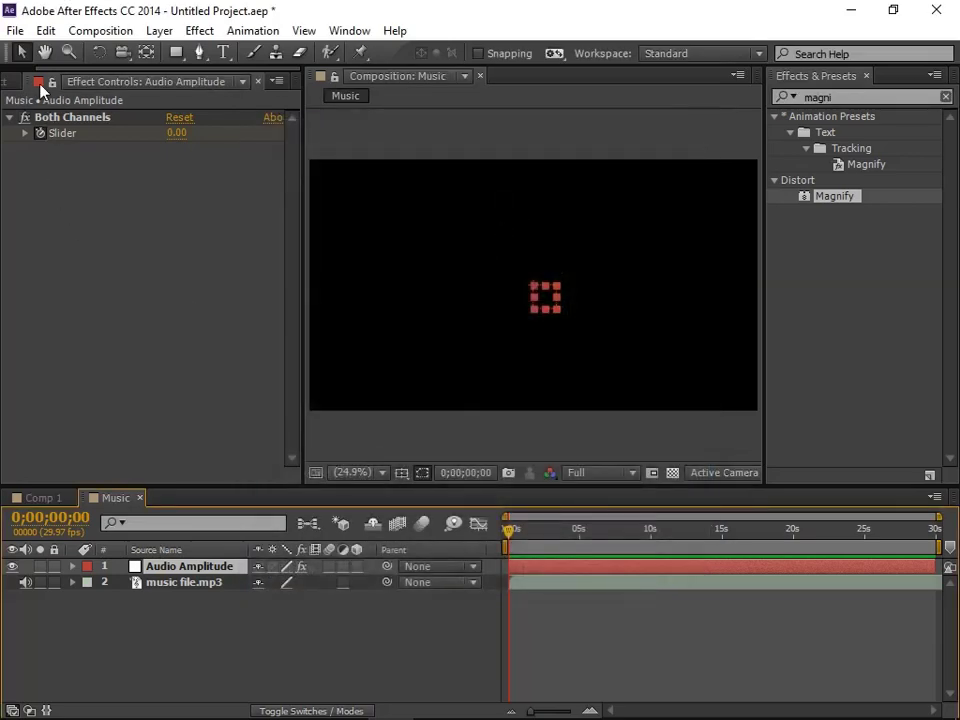
click(38, 498)
click(158, 567)
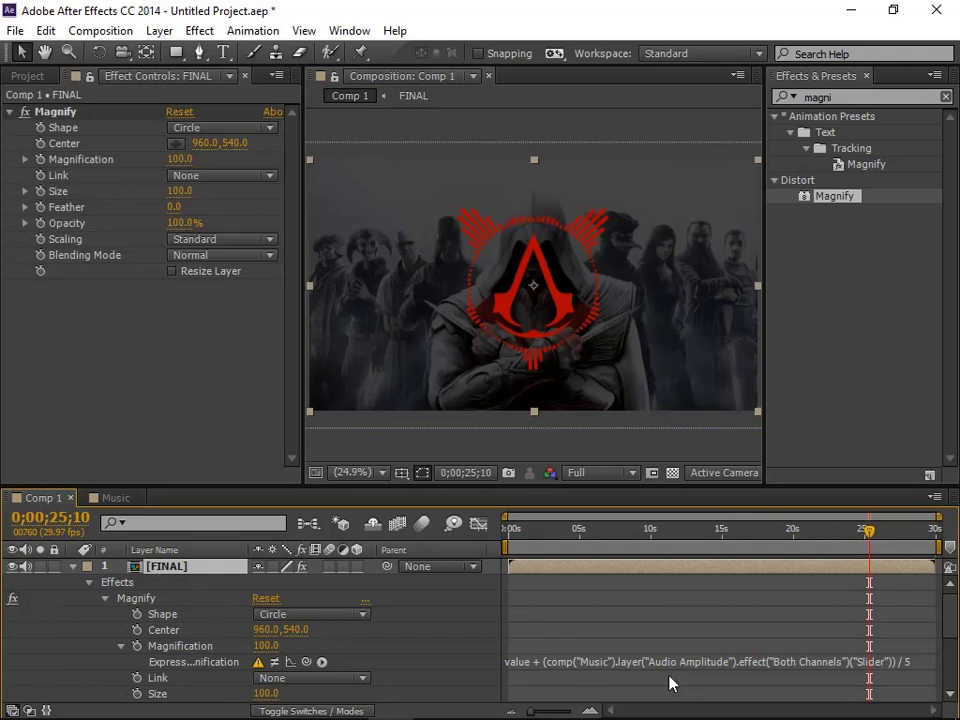
- Recommit the Magnification expression so it resolves, collapse FINAL, and scrub to check the pulse
click(859, 660)
click(446, 653)
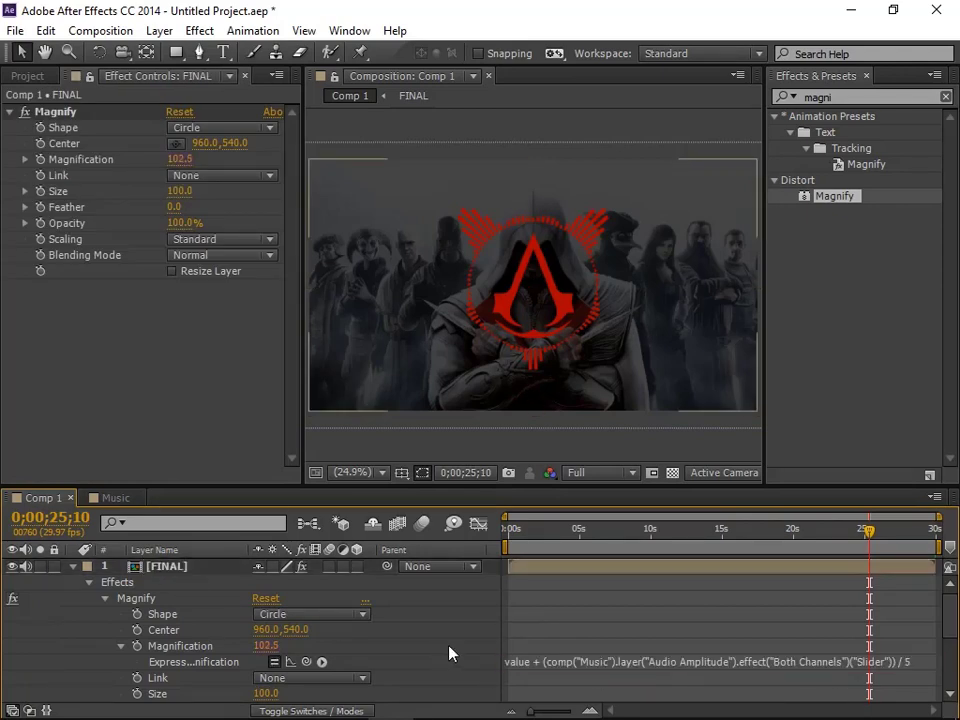
click(73, 567)
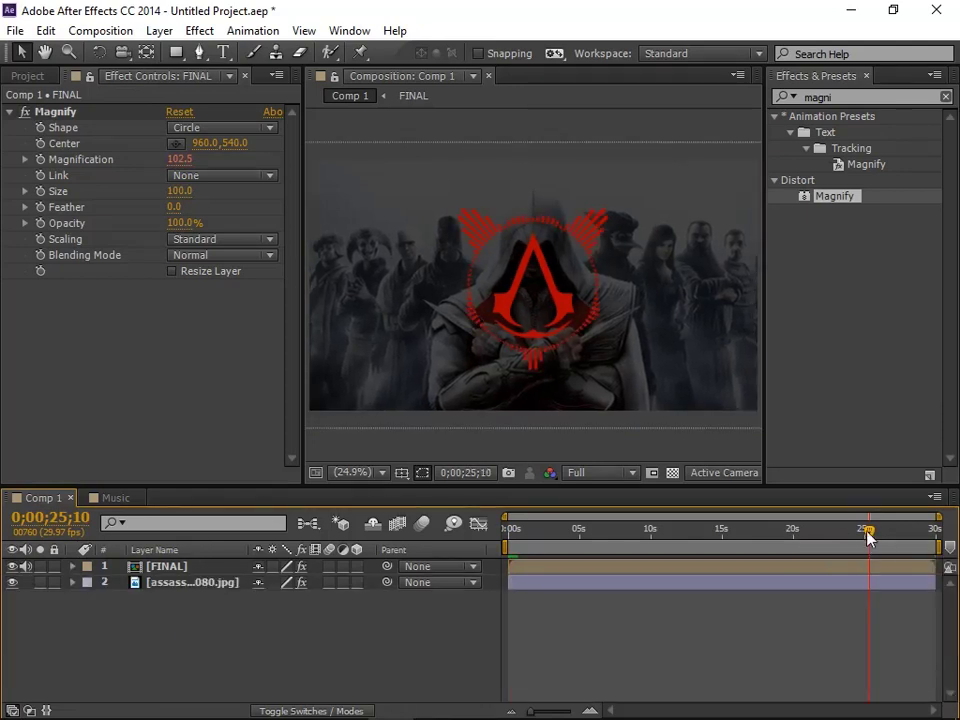
mouse_move(868, 538)
mouse_down()
mouse_move(504, 538)
mouse_move(700, 540)
mouse_move(640, 549)
mouse_move(648, 546)
mouse_up()
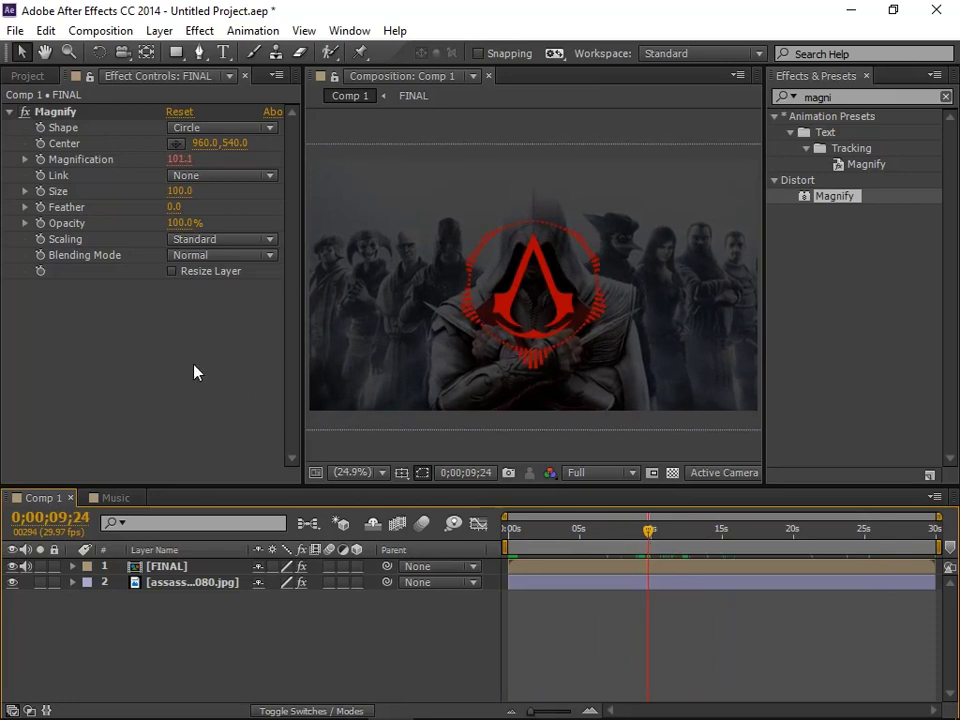
- Keep the Magnify effect's shape set to Circle
click(214, 130)
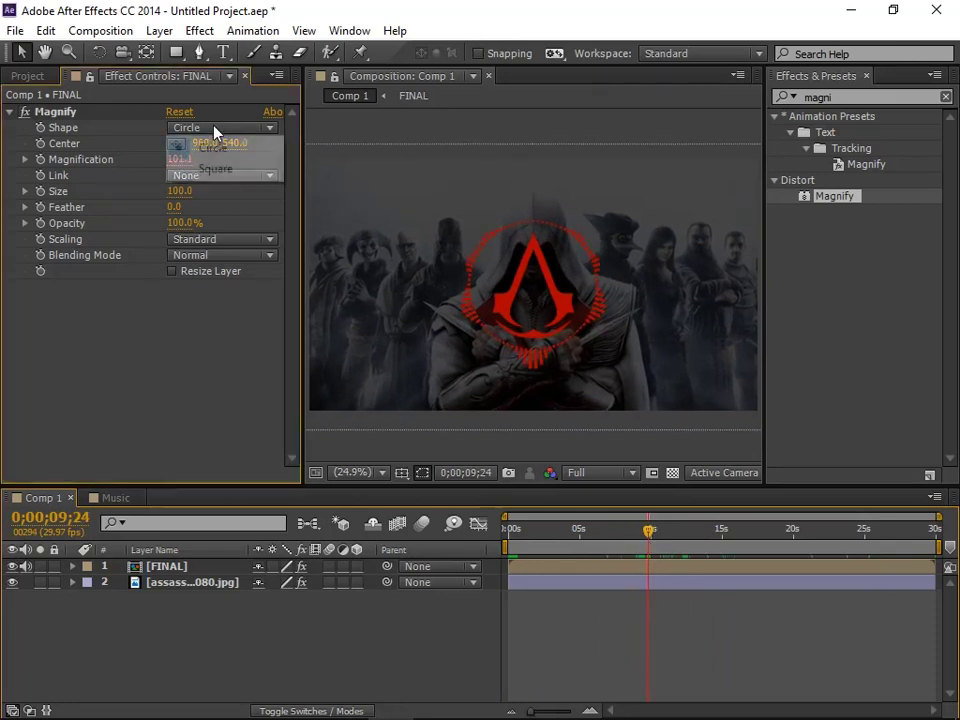
click(215, 133)
click(214, 130)
click(90, 300)
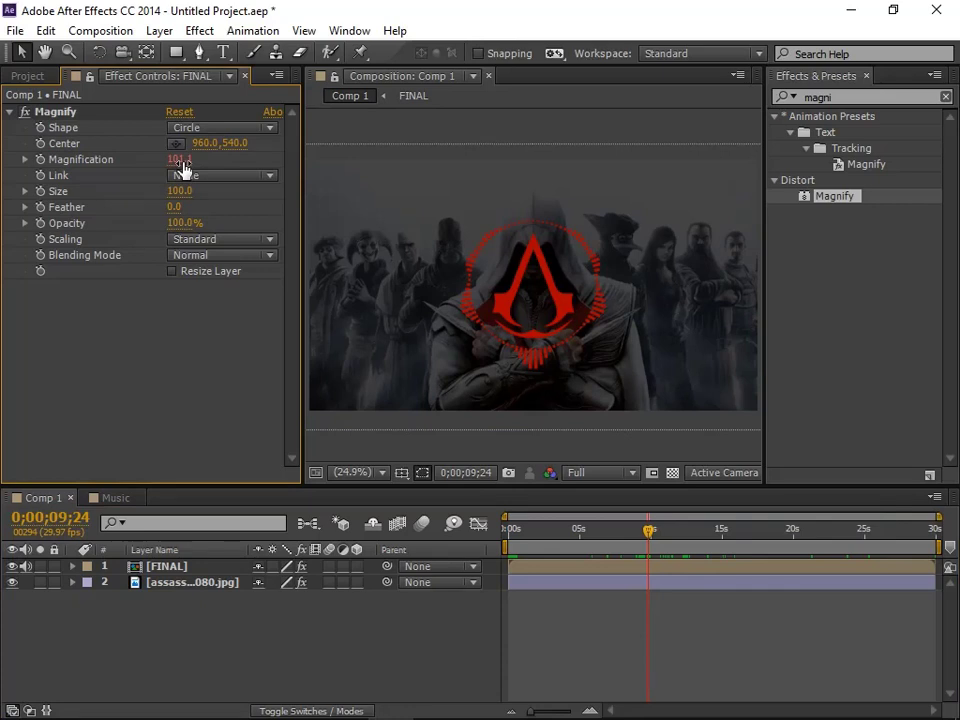
- Run a RAM preview of Comp 1 and stop it near 11 seconds
click(120, 498)
click(38, 499)
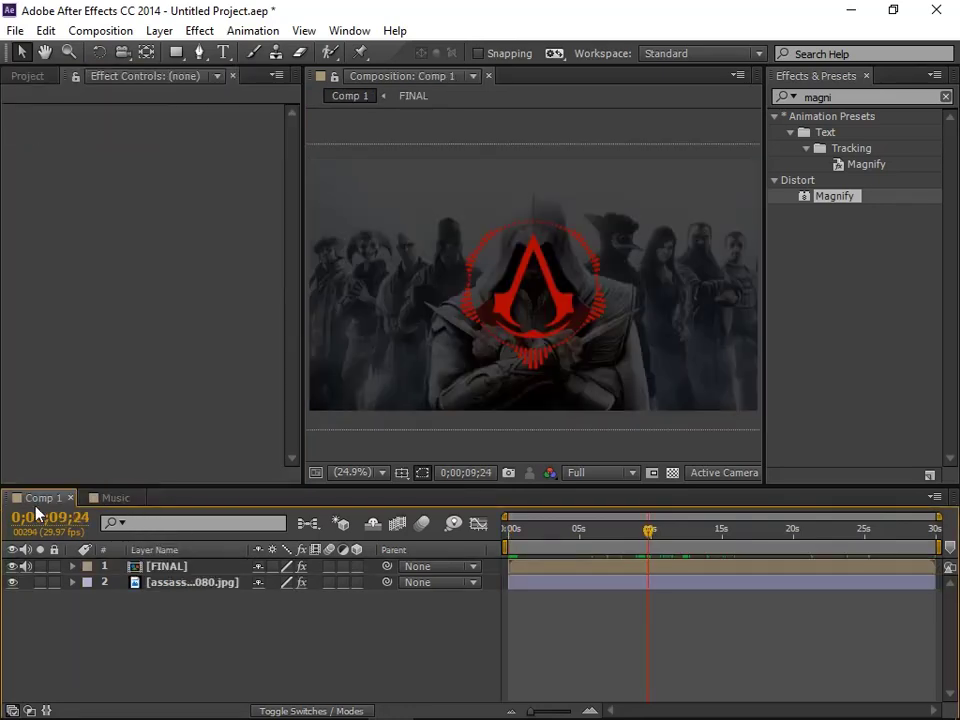
key(KP_0)
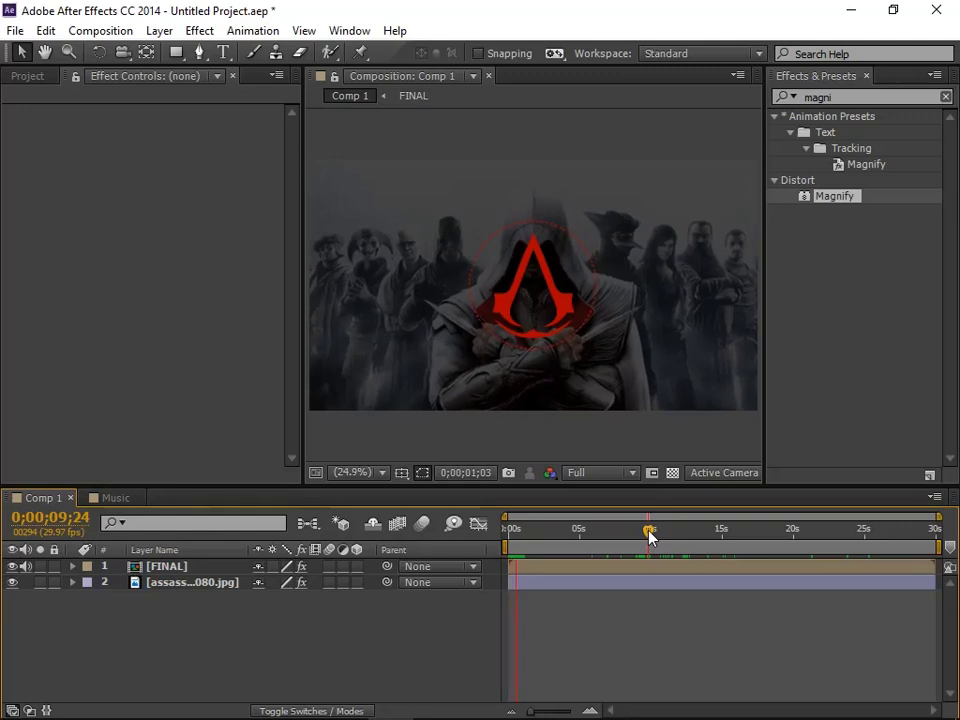
mouse_move(650, 530)
mouse_down()
mouse_move(670, 530)
mouse_move(535, 550)
mouse_up()
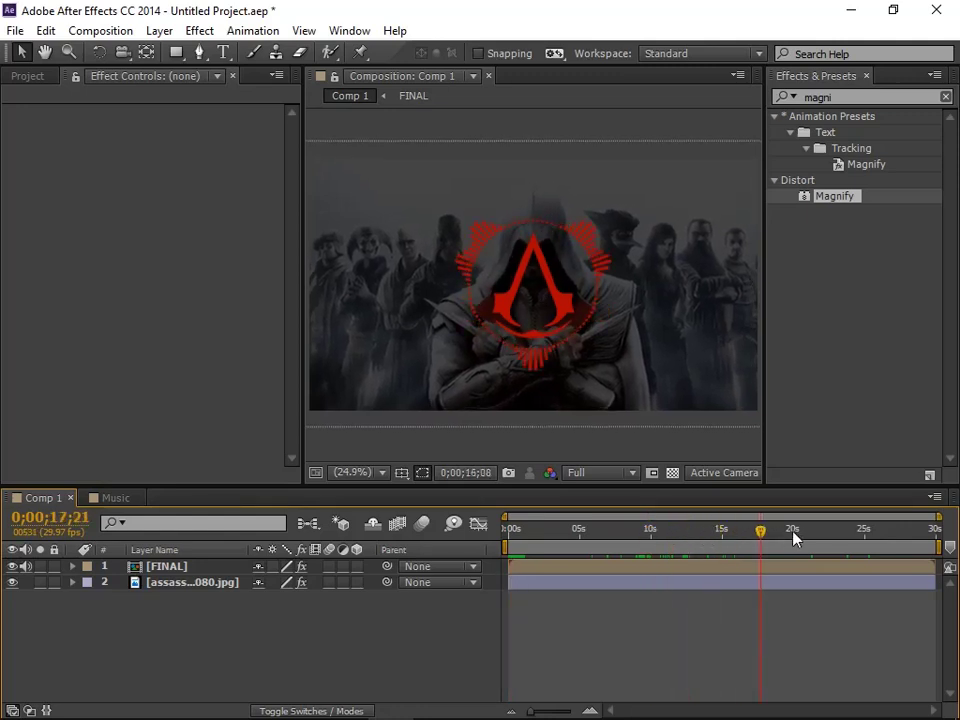